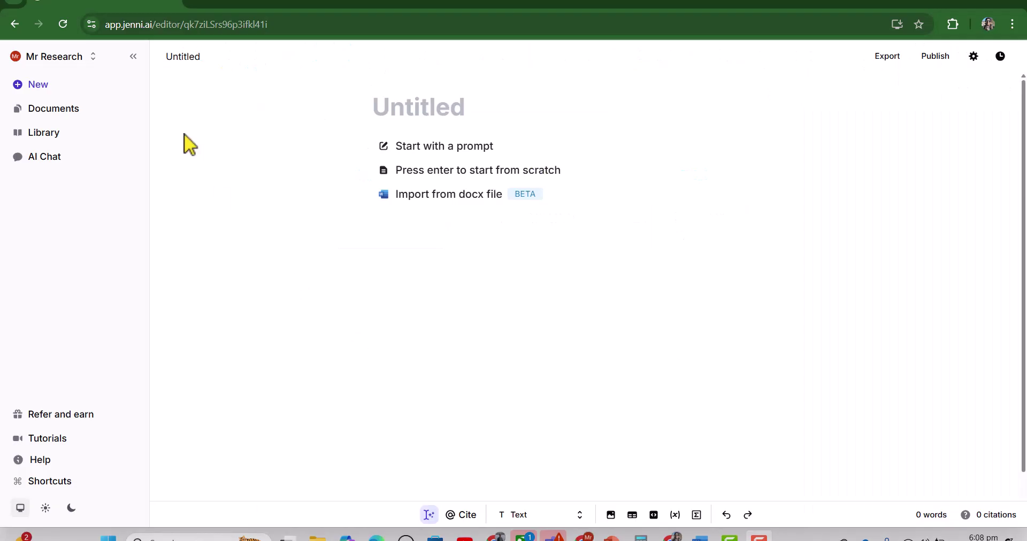
Create a new Document from the New menu to reach the 'What are you writing today?' prompt.
click(54, 108)
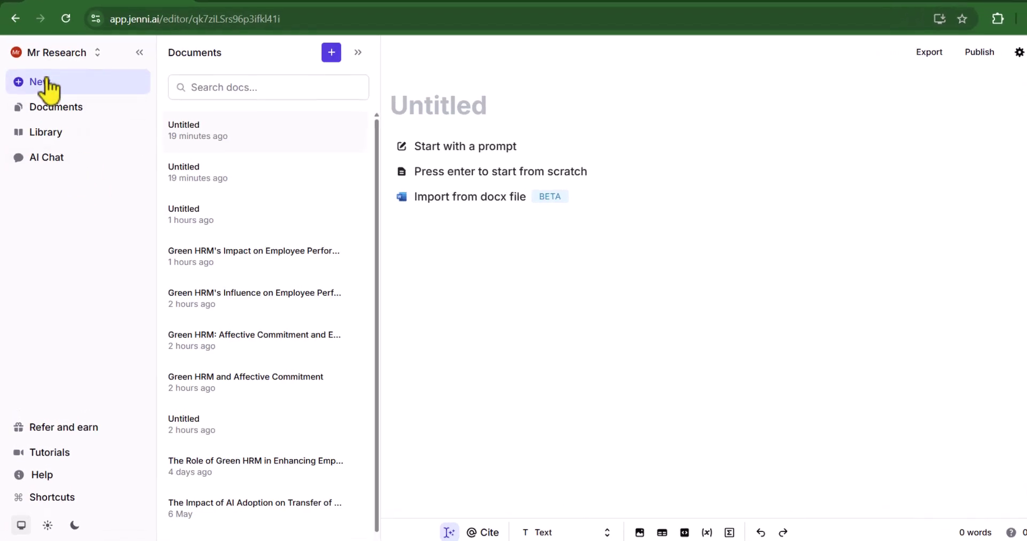
click(50, 84)
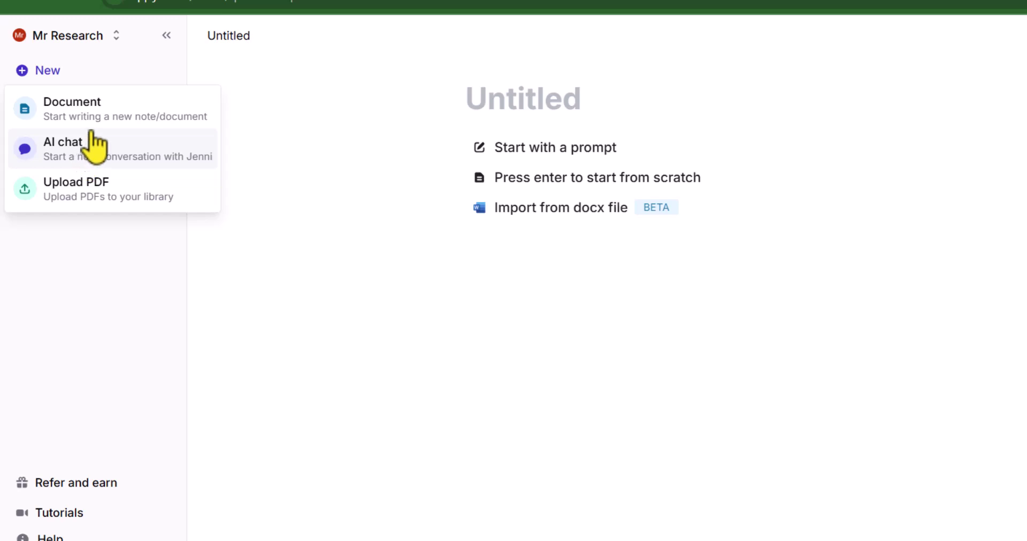
click(123, 125)
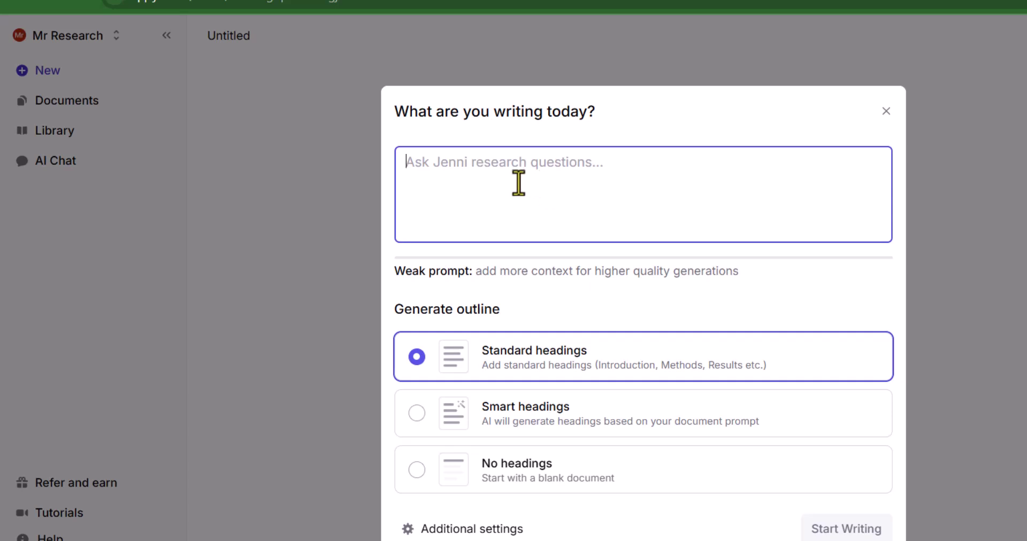
Paste the Green HRM literature-review prompt, select Smart headings, and bring up Additional settings.
text(Write a literature review on the topic: "The impact of Green Human Resource Management (Green HRM) on employee performance, with affective commitment as a mediating variable." Give more importance to studies published after 2018.)
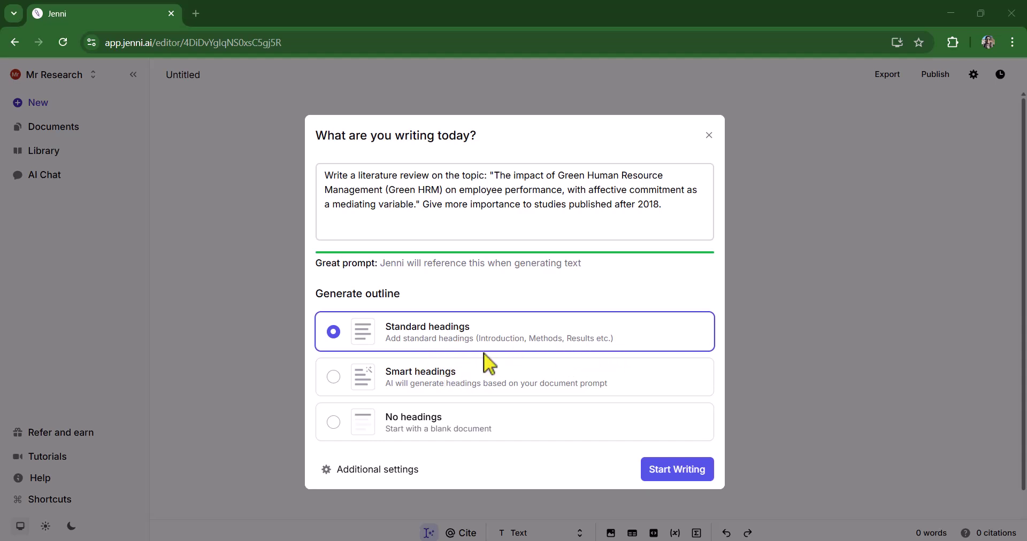
click(336, 379)
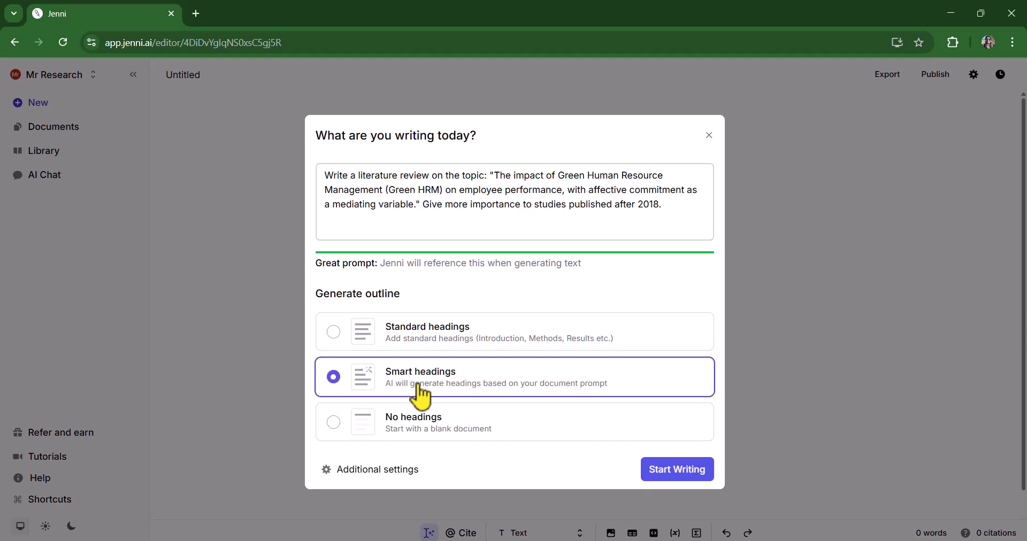
click(360, 470)
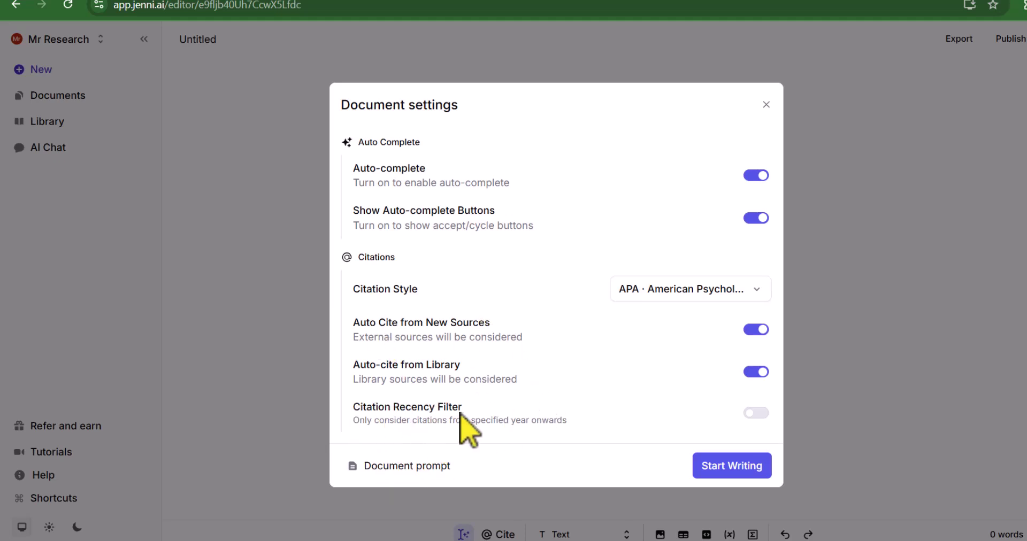
click(755, 413)
scroll(649, 435, down, 1)
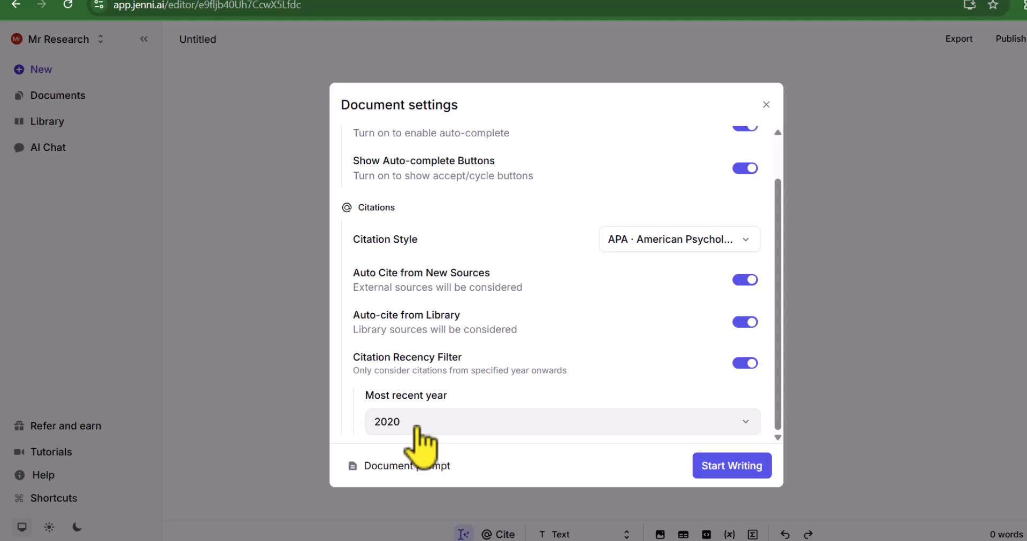
click(745, 363)
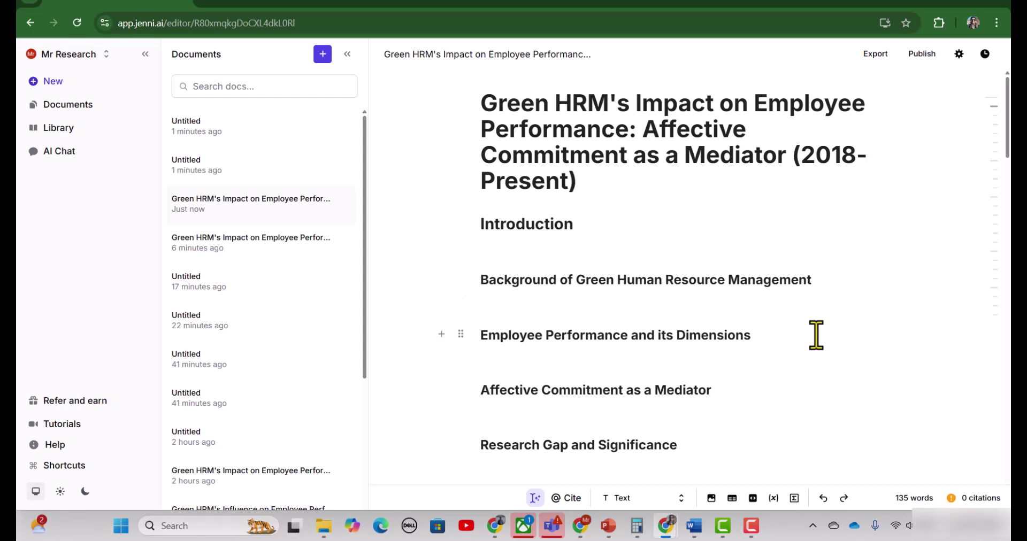
Scroll through the generated outline to review its Green HRM headings.
scroll(814, 367, down, 7)
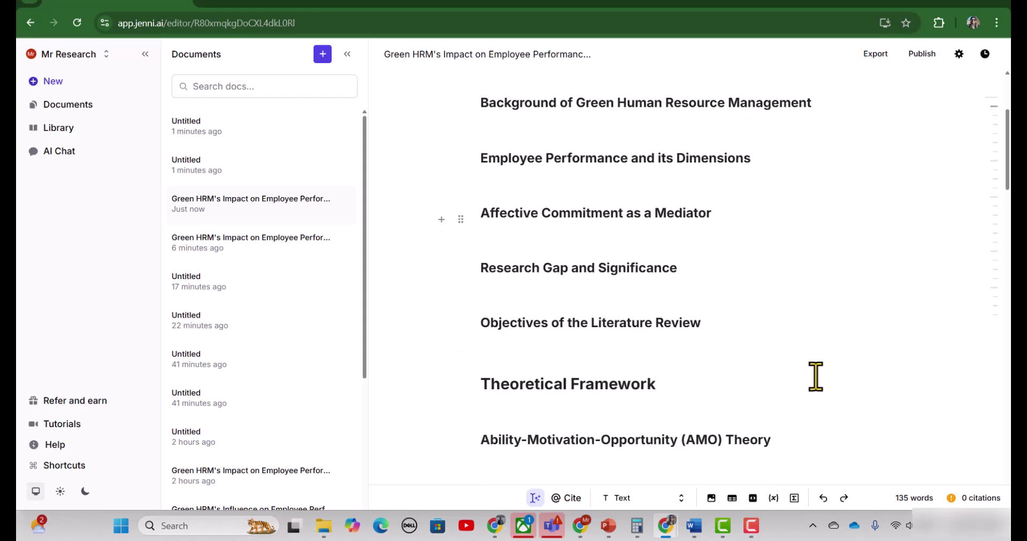
scroll(803, 374, up, 7)
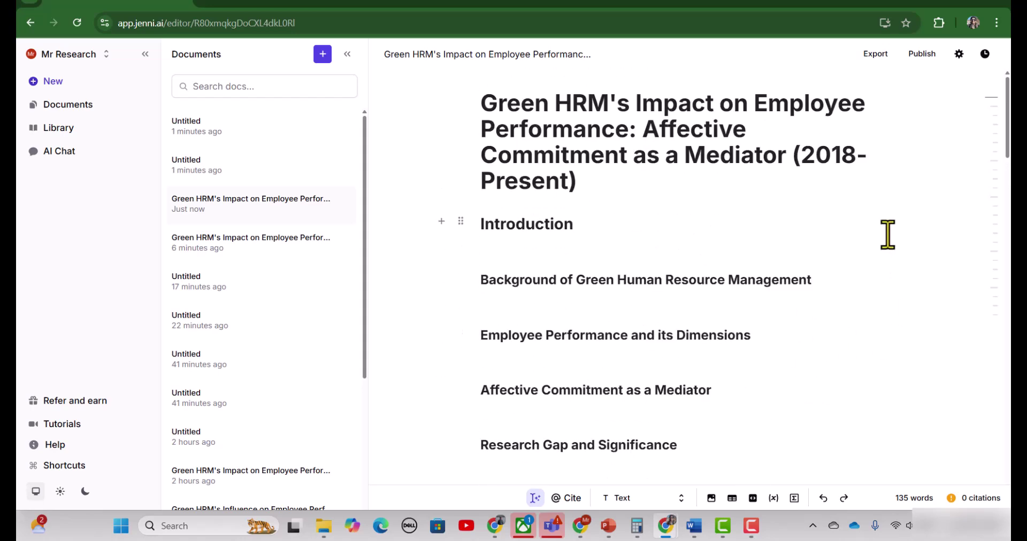
mouse_move(1001, 140)
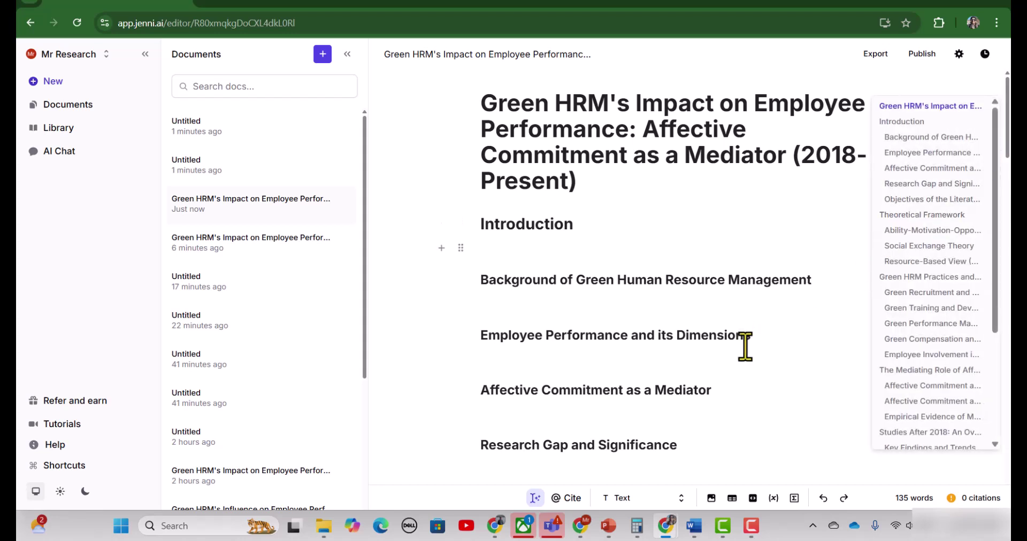
scroll(791, 369, down, 3)
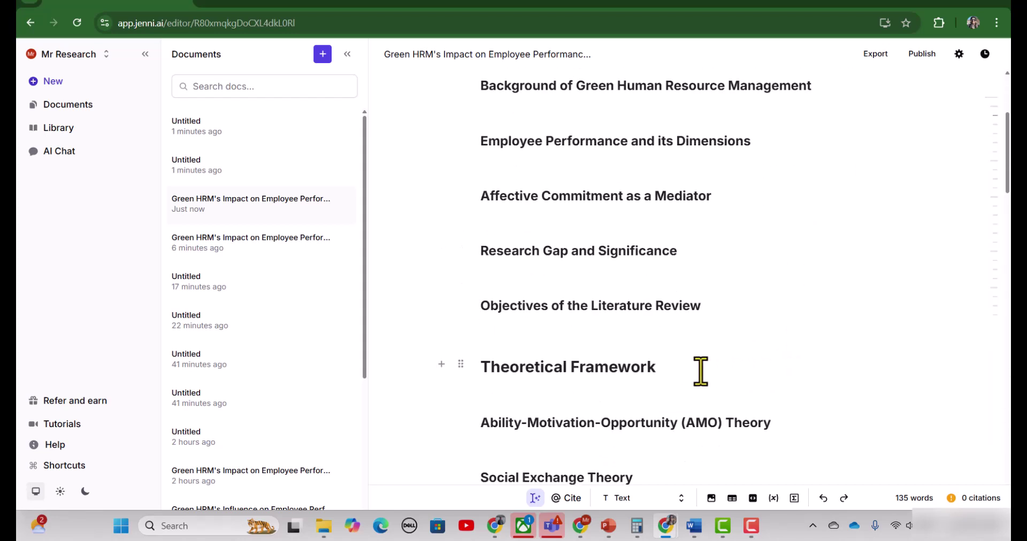
scroll(697, 369, up, 3)
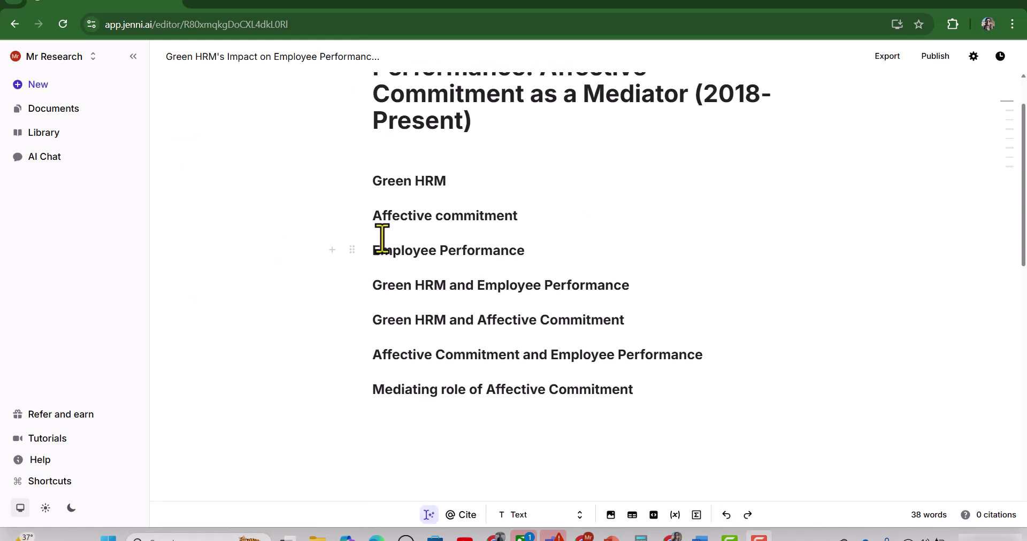
Under the Green HRM heading, start with 'Green HRM' and accept the cited defining sentences.
click(449, 192)
click(450, 184)
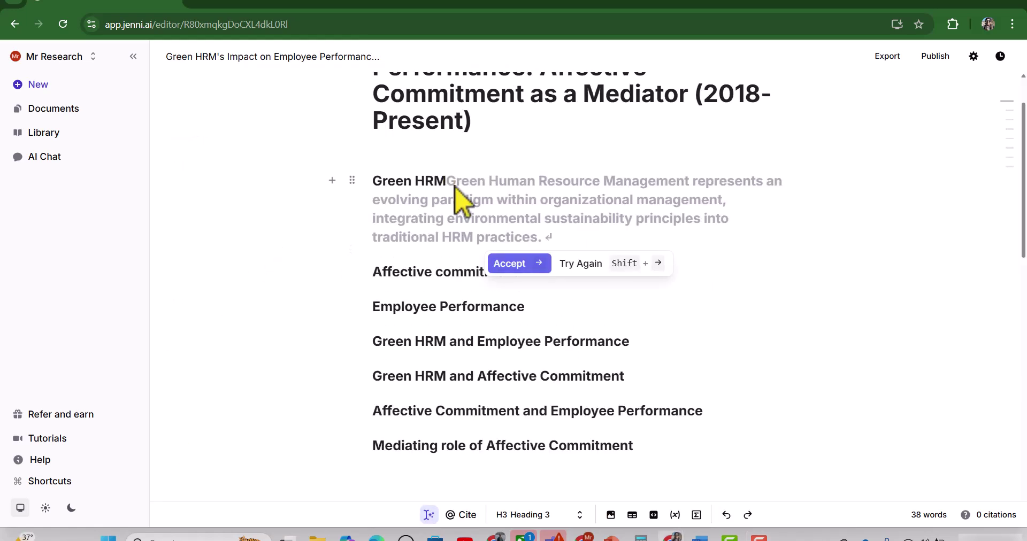
key(Return)
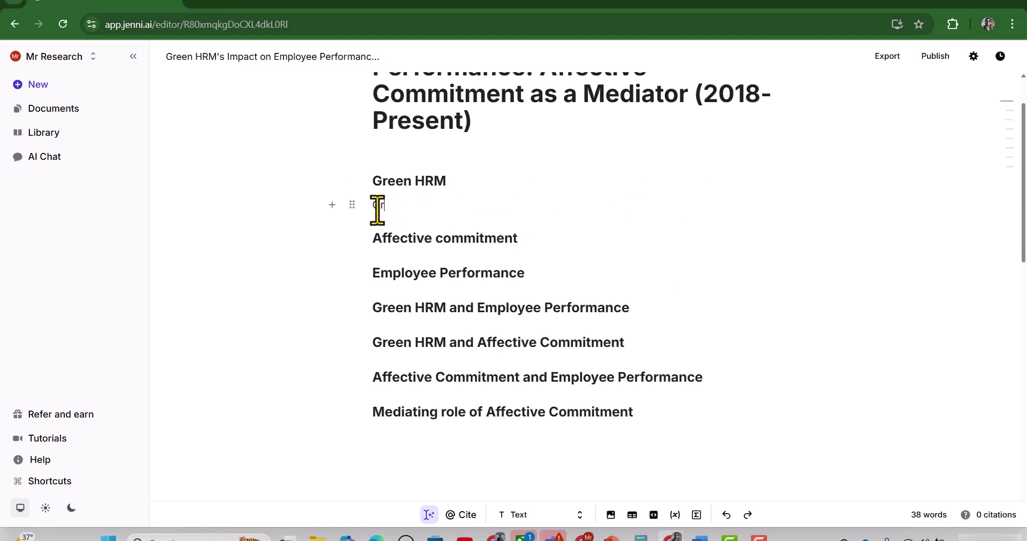
text(Green /hrm)
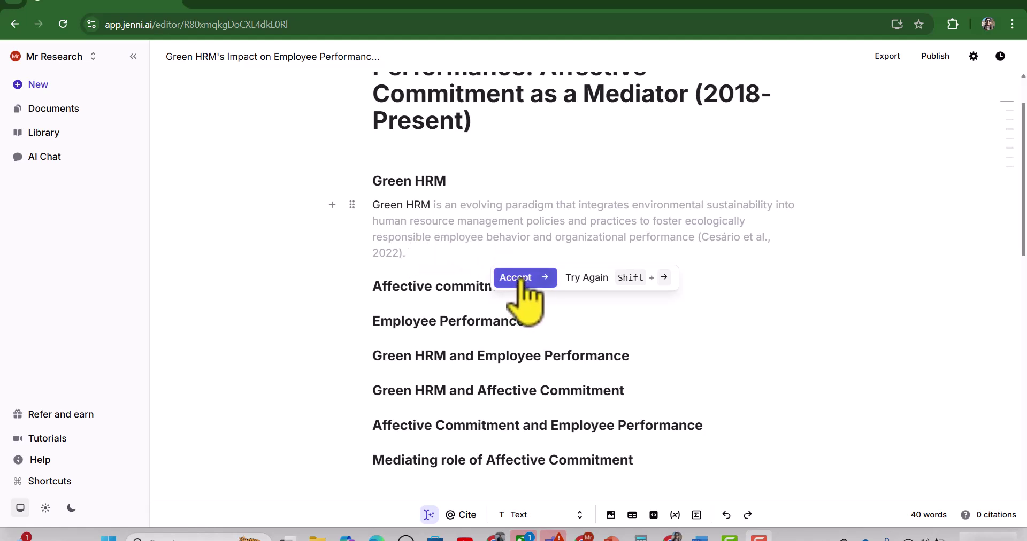
click(519, 280)
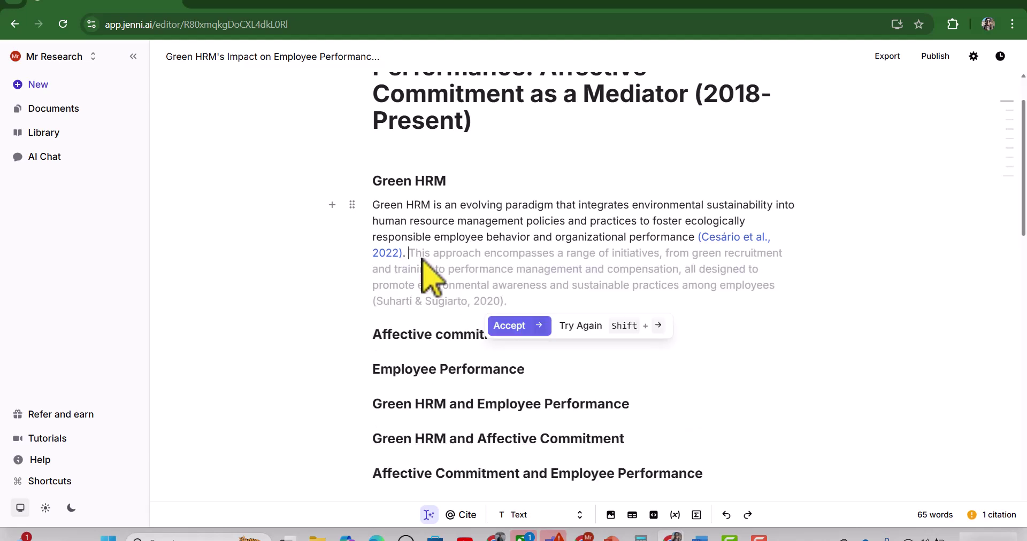
click(514, 327)
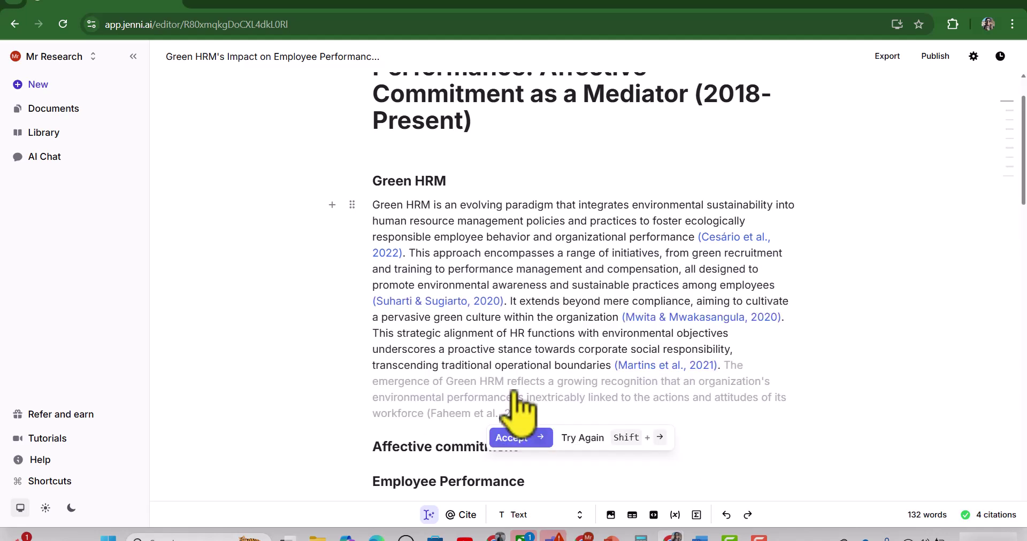
scroll(514, 406, down, 1)
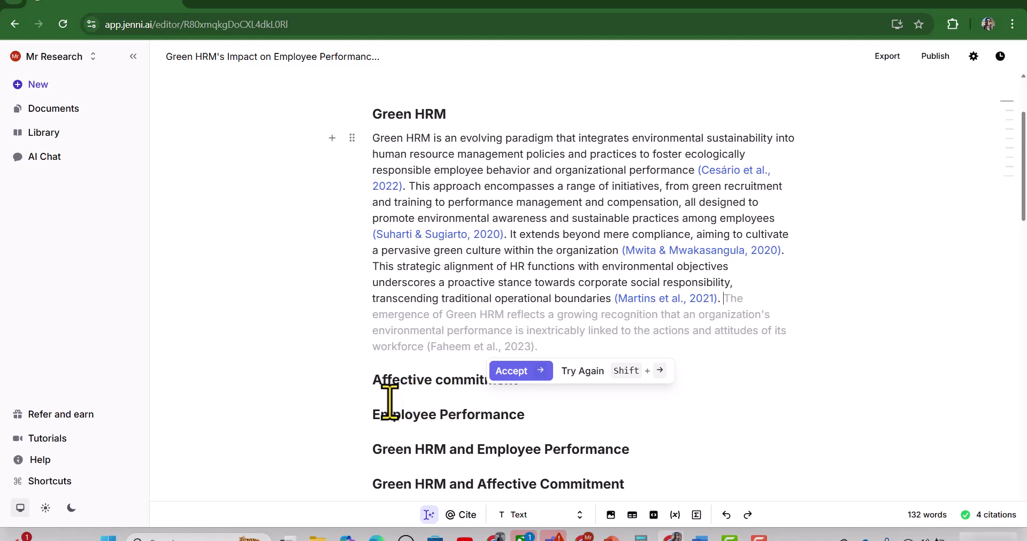
click(535, 335)
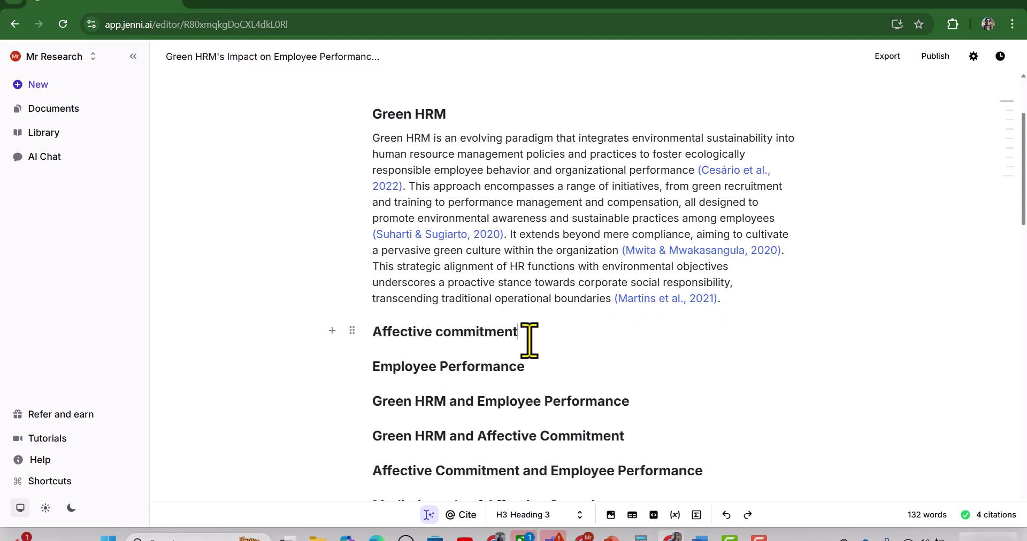
Complete the Affective commitment paragraph with accepted suggestions, including the Khan citation sentence.
key(Return)
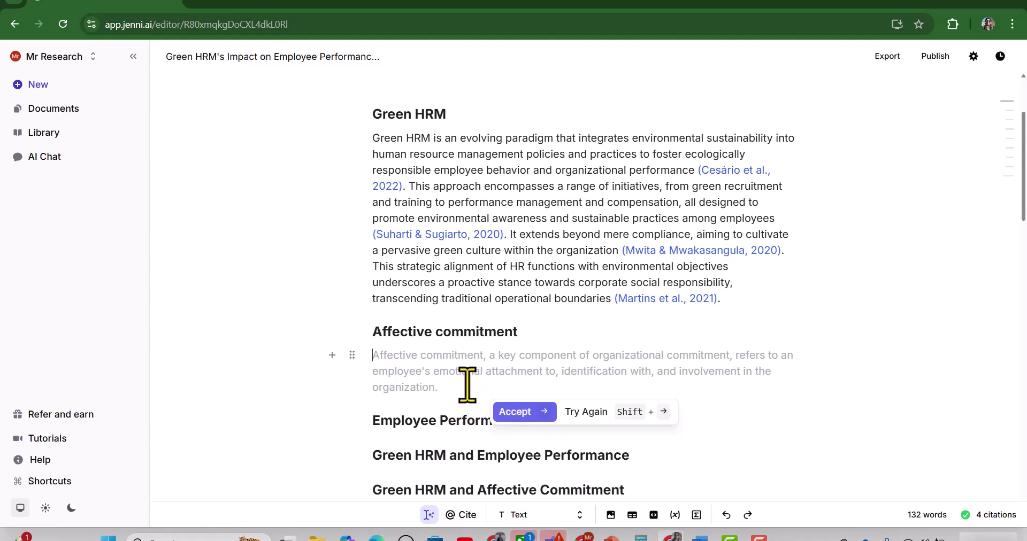
click(516, 417)
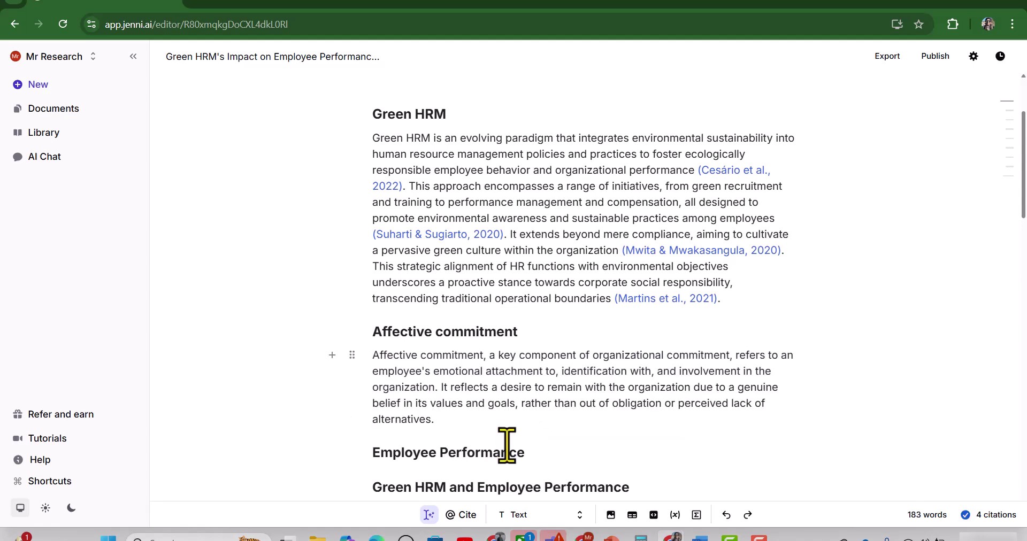
click(500, 476)
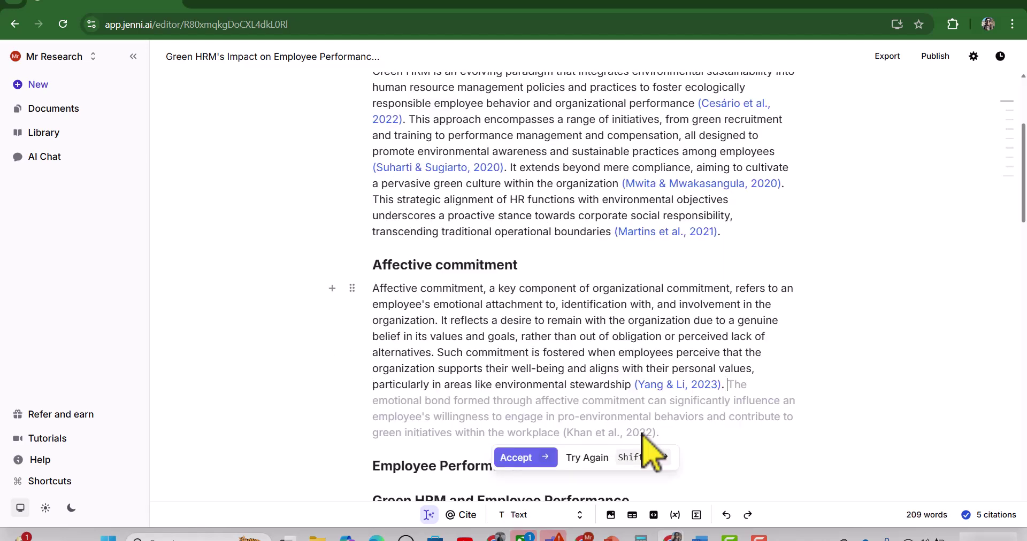
click(589, 458)
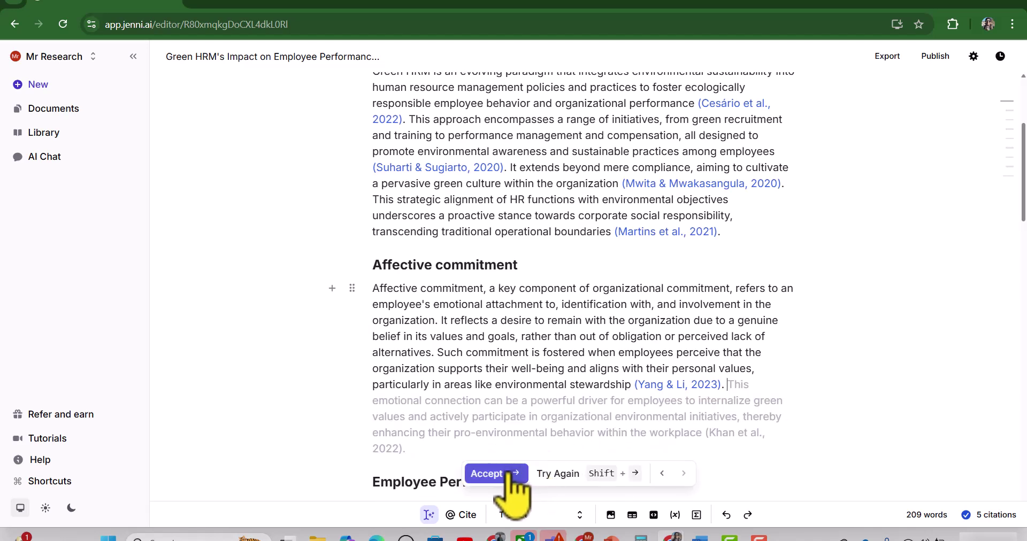
click(496, 473)
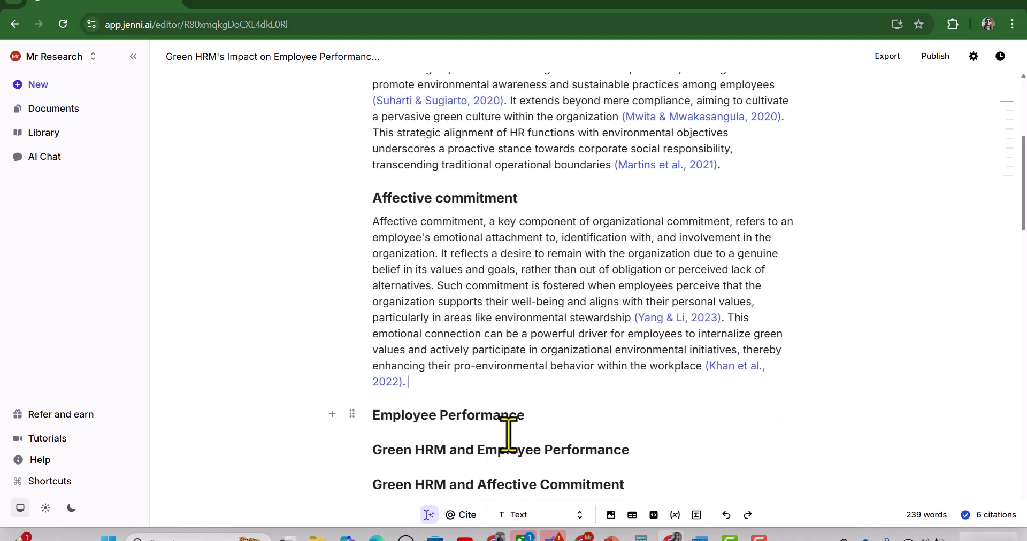
Write an Employee Performance paragraph starting 'Employee performa' and accept the cited suggestions.
click(526, 416)
key(Return)
text(Employee performa)
click(514, 478)
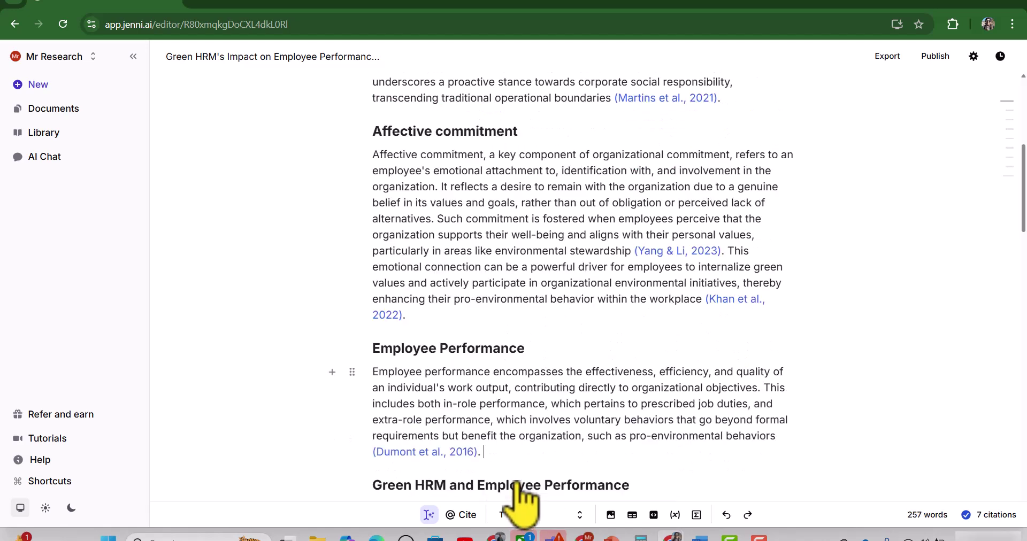
click(513, 461)
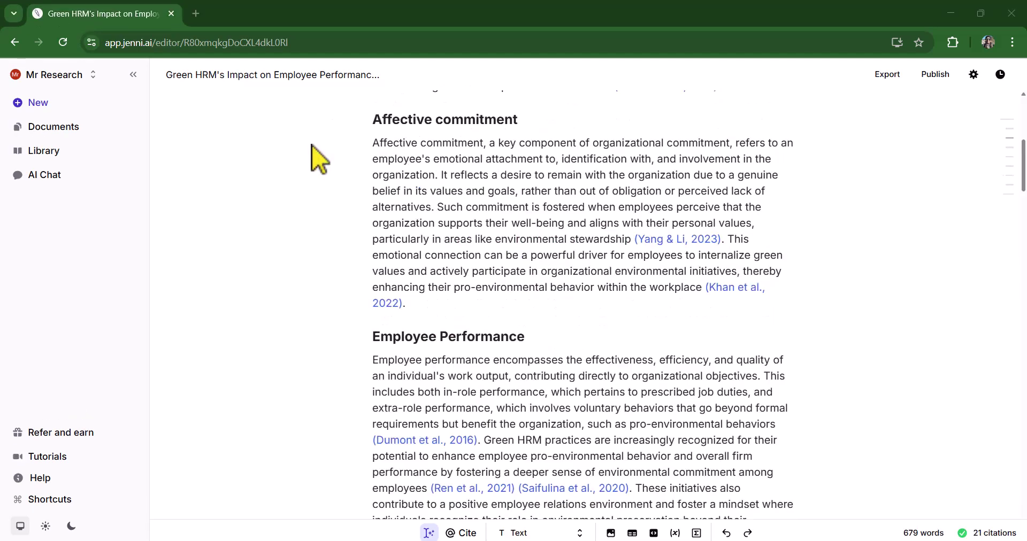
Fill the Mediating role of Affective Commitment section with suggested sentences citing Khan et al., 2022.
scroll(629, 377, down, 5)
scroll(629, 377, down, 4)
scroll(500, 377, down, 11)
scroll(455, 341, up, 1)
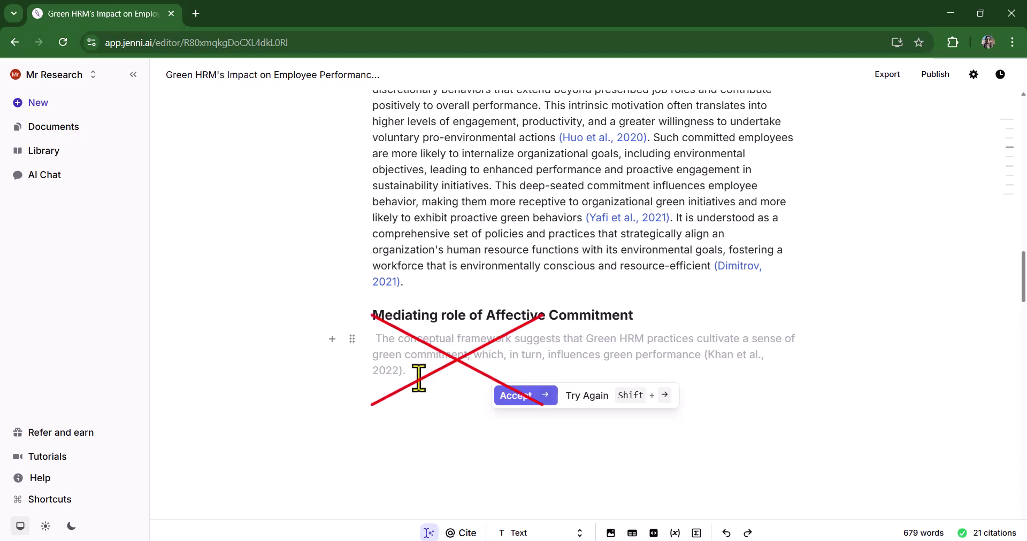
click(587, 402)
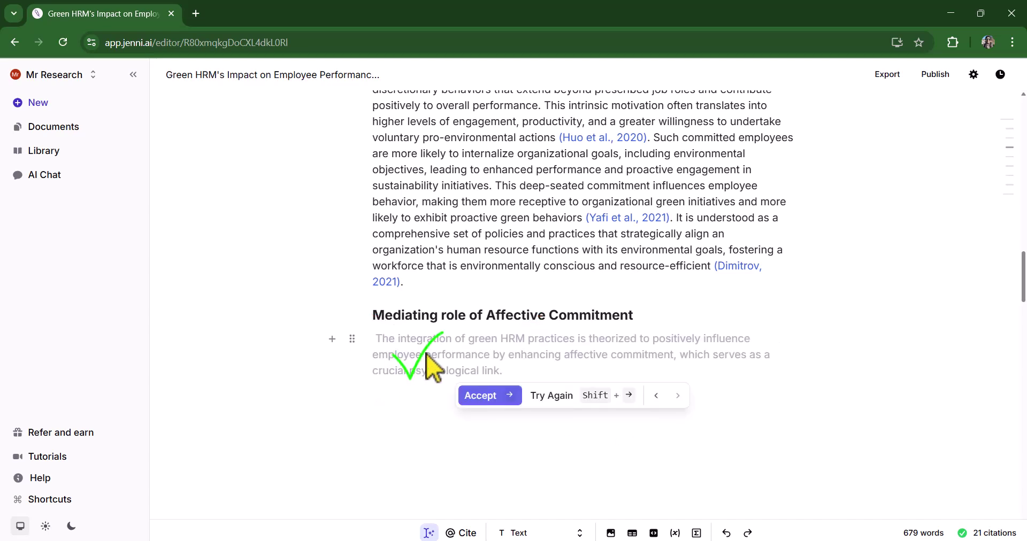
key(Right)
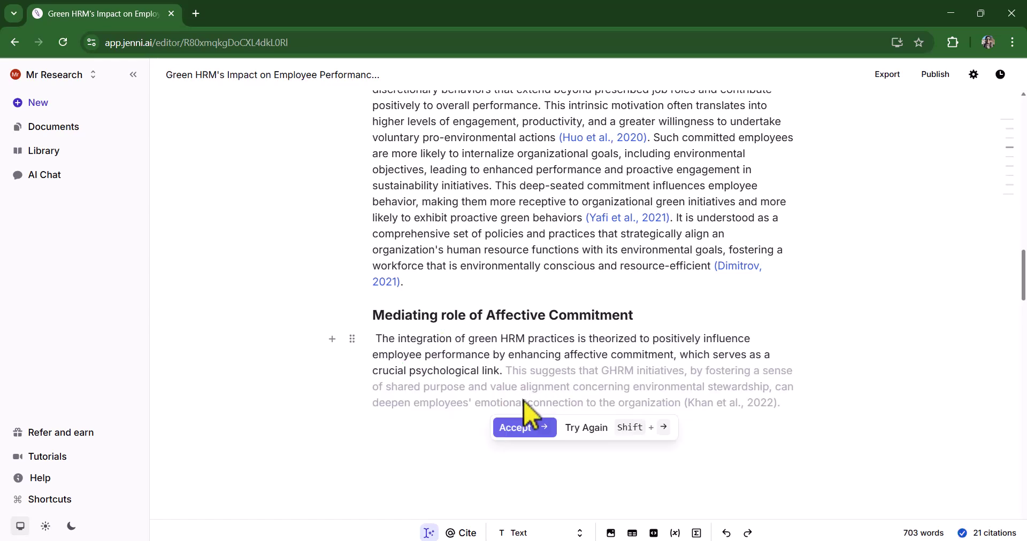
click(516, 428)
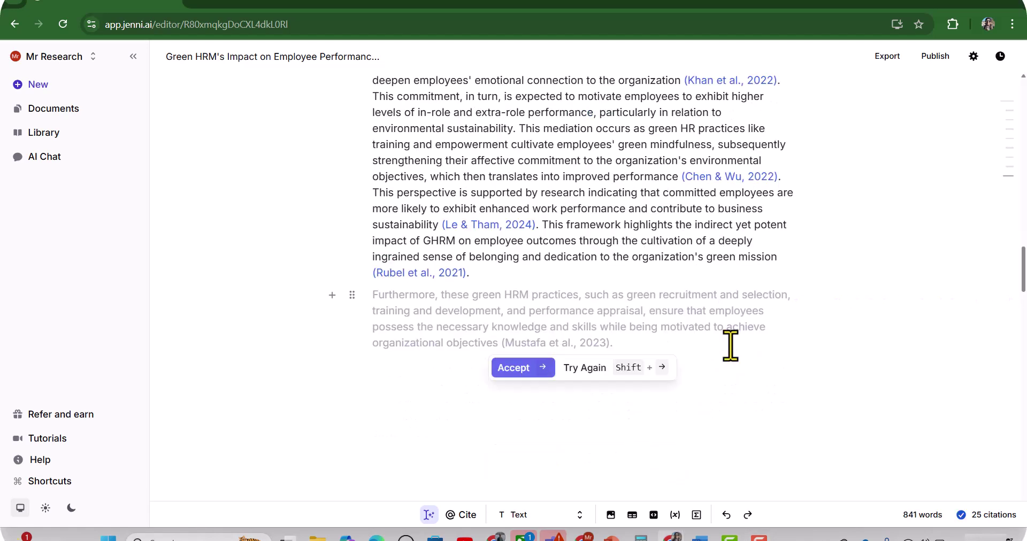
Scroll through the finished document down to the References list.
scroll(791, 298, up, 1)
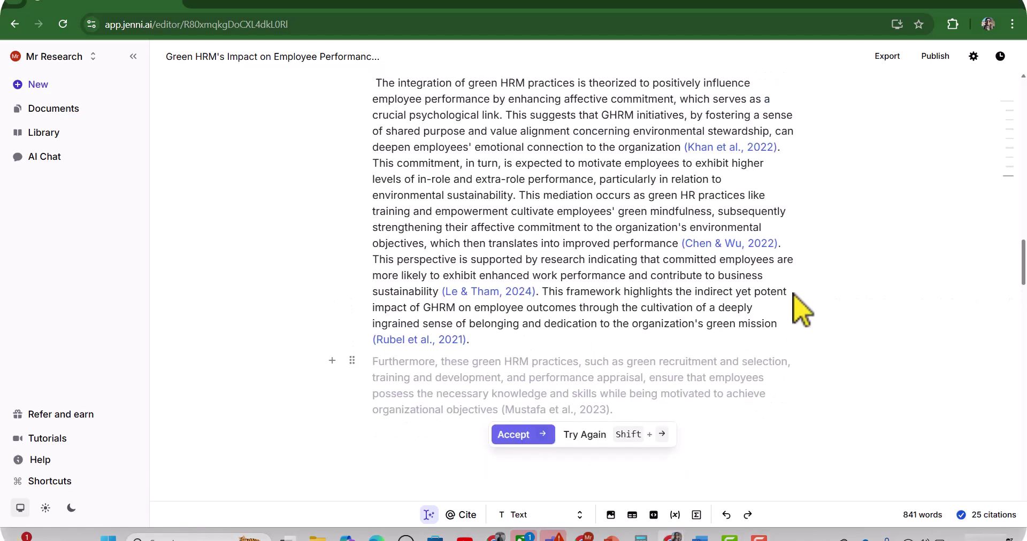
scroll(770, 297, up, 2)
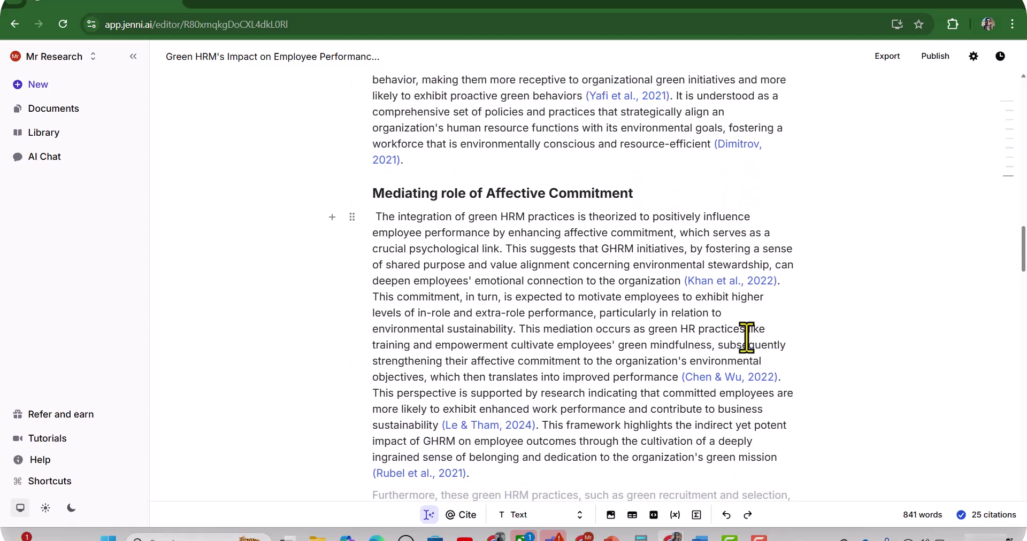
mouse_move(761, 282)
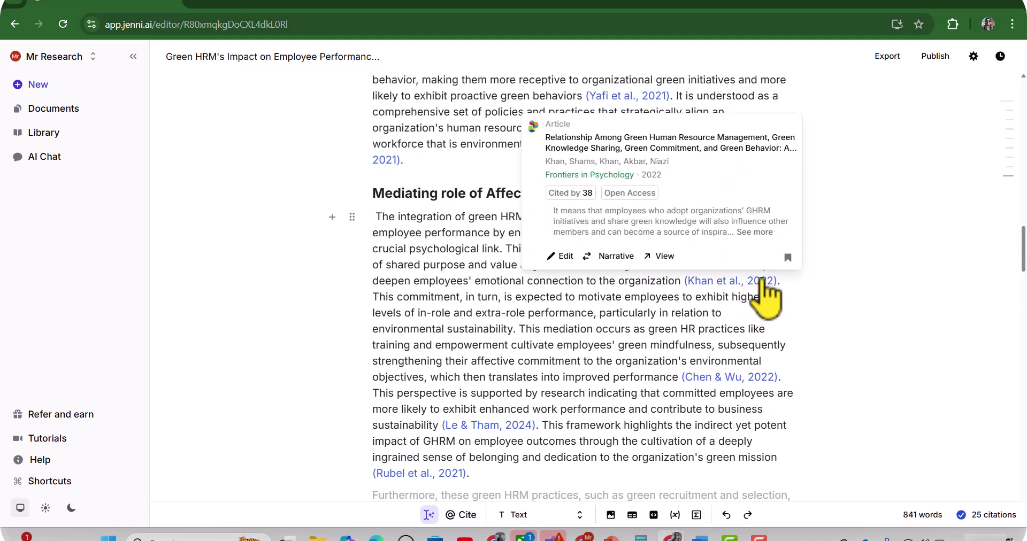
scroll(676, 294, up, 8)
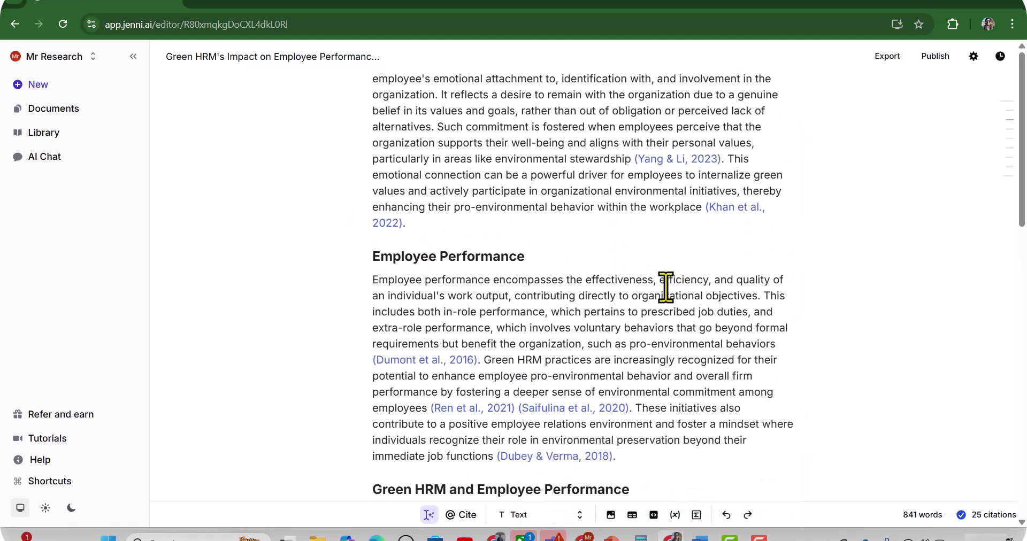
scroll(666, 287, down, 5)
scroll(666, 287, up, 10)
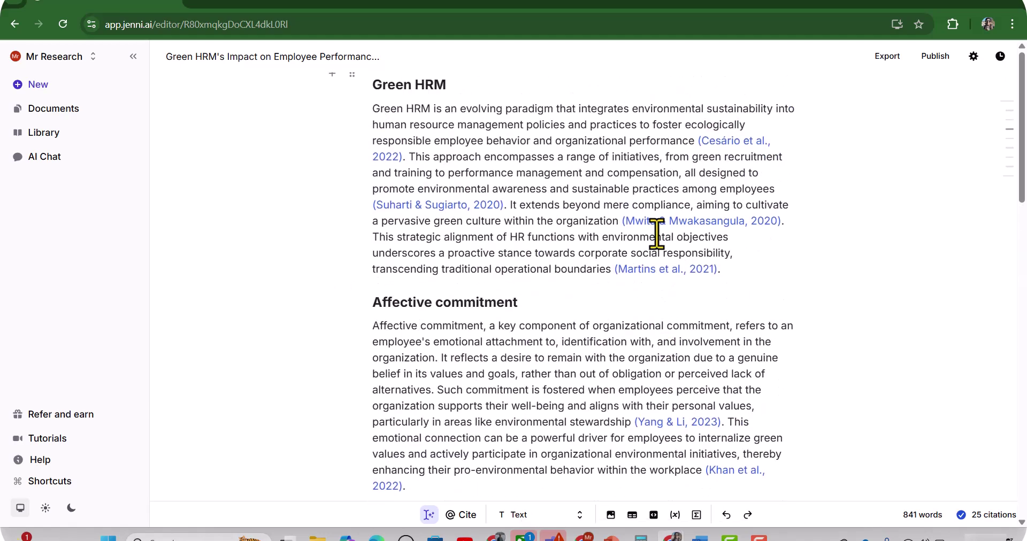
scroll(658, 267, down, 15)
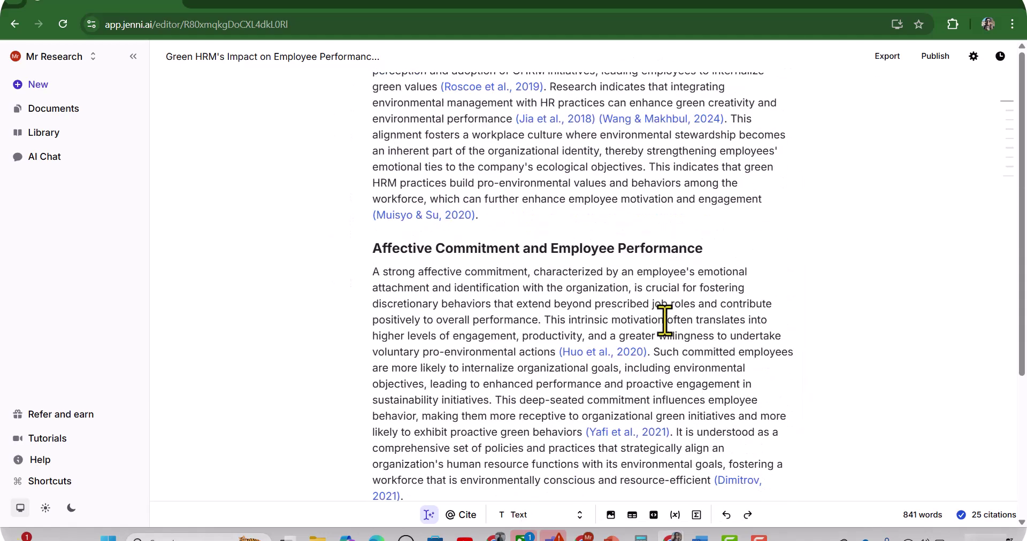
scroll(668, 340, down, 5)
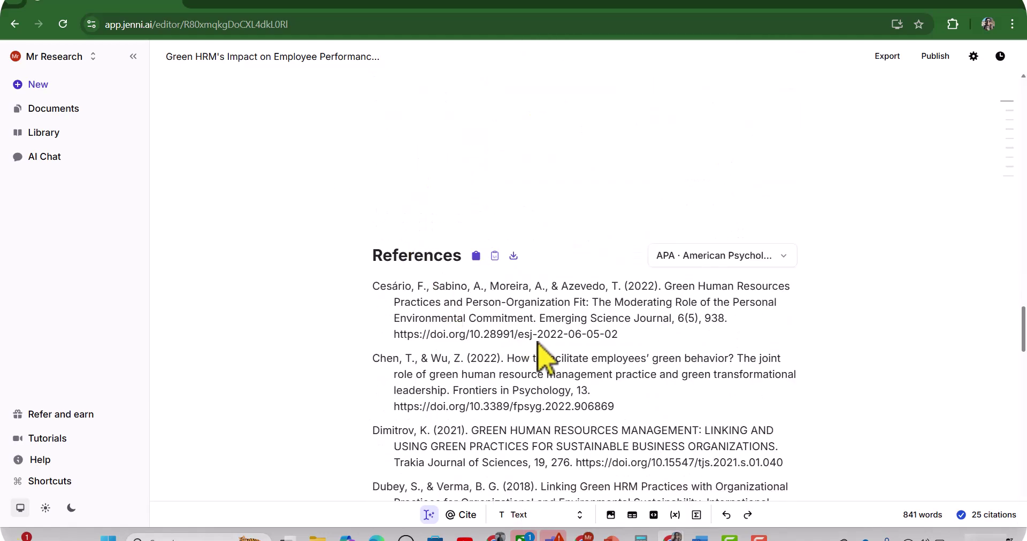
Confirm the References citation style is still APA.
scroll(614, 360, down, 1)
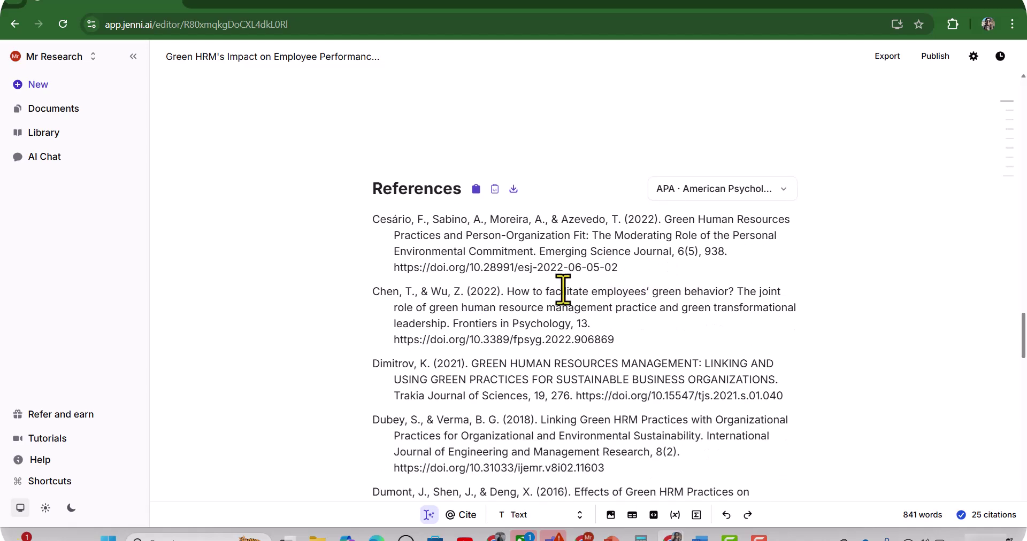
scroll(556, 321, down, 2)
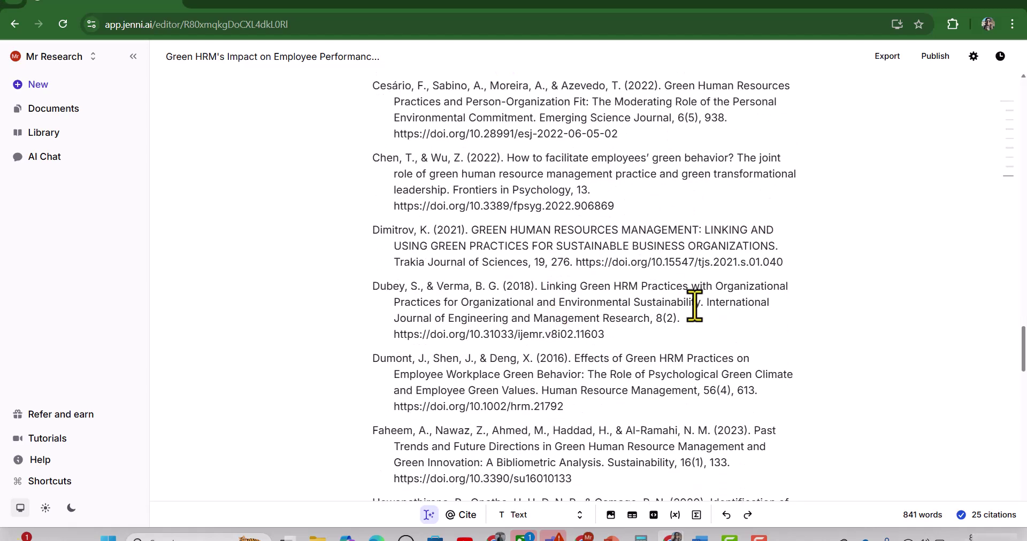
scroll(697, 305, up, 2)
click(784, 193)
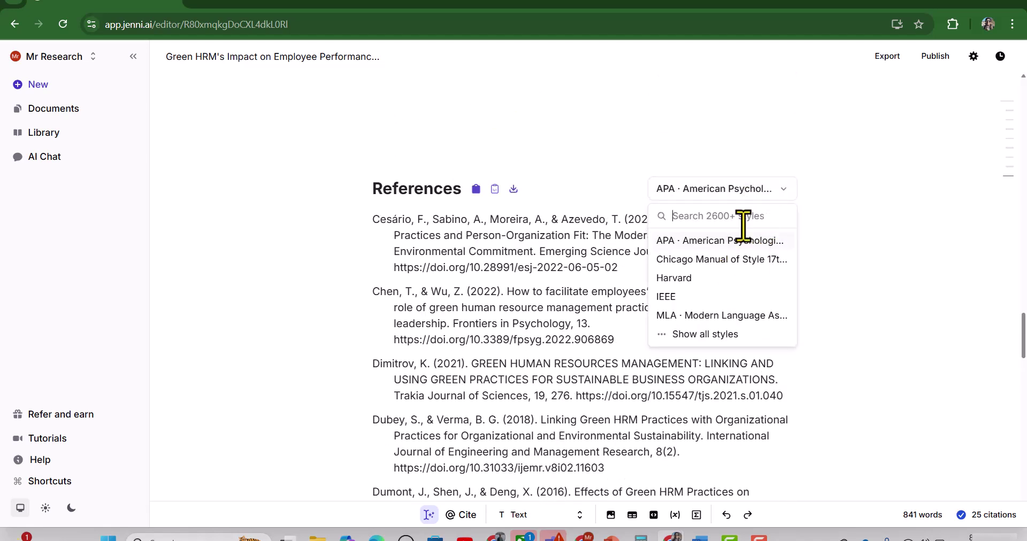
Show the source details for the (Khan et al., 2022) citation.
scroll(489, 356, up, 1)
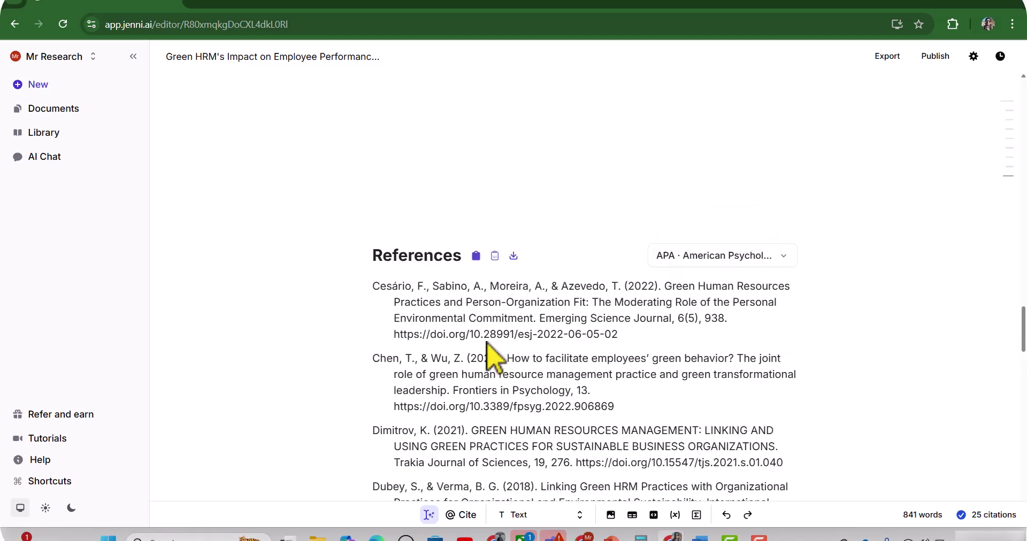
scroll(489, 354, up, 10)
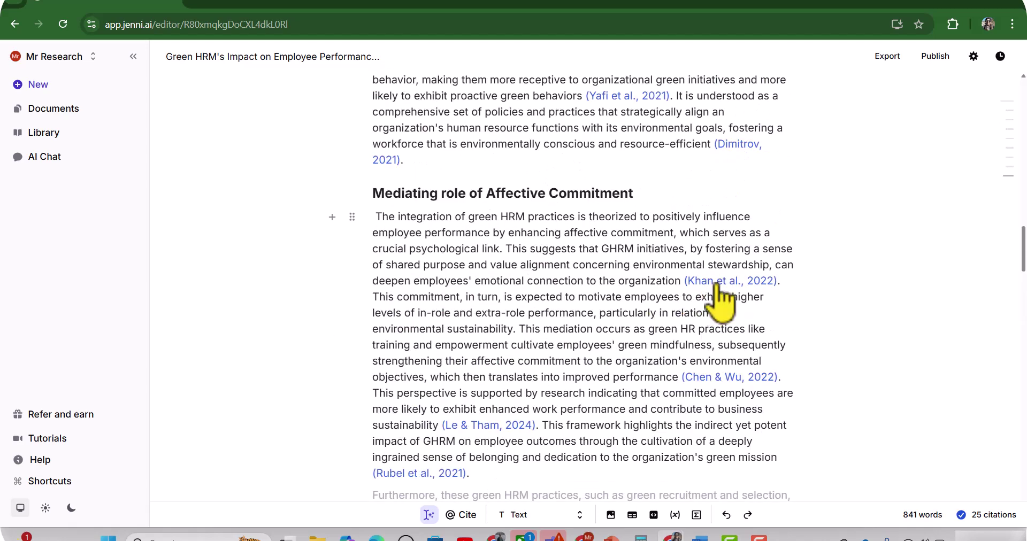
click(715, 283)
View the Khan et al. 2022 Frontiers article's abstract, then close it to return to Jenni AI.
mouse_move(718, 285)
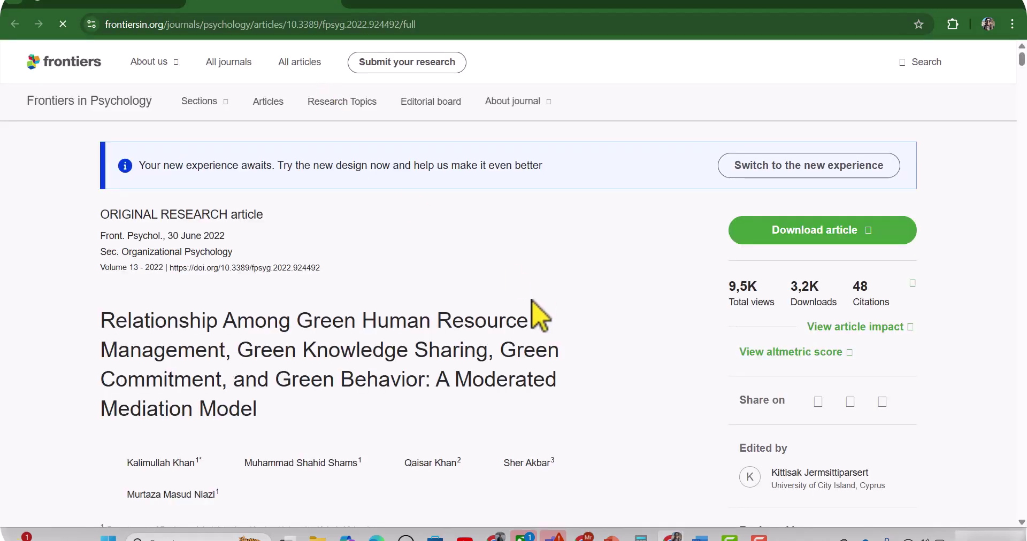
scroll(497, 339, down, 3)
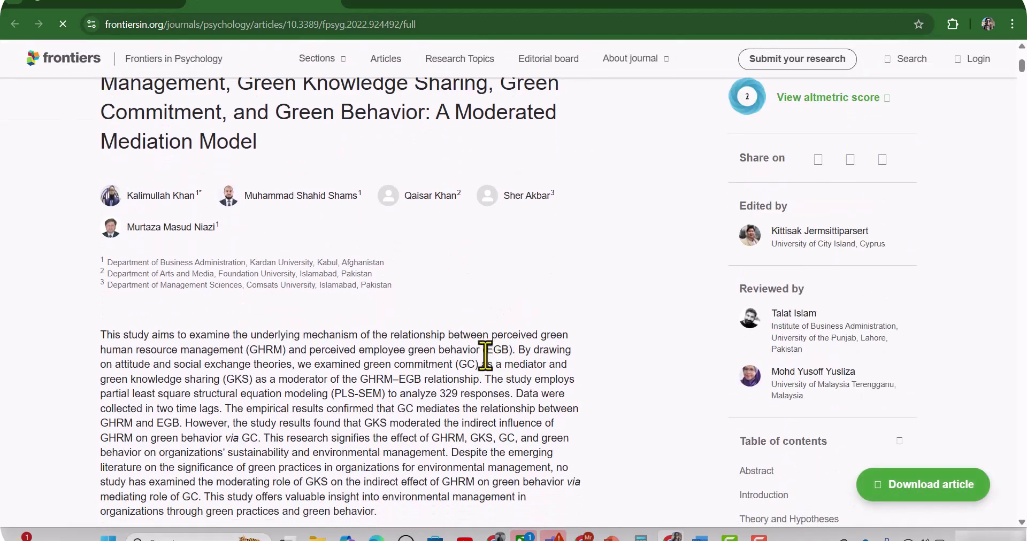
scroll(471, 364, down, 3)
key(ctrl+w)
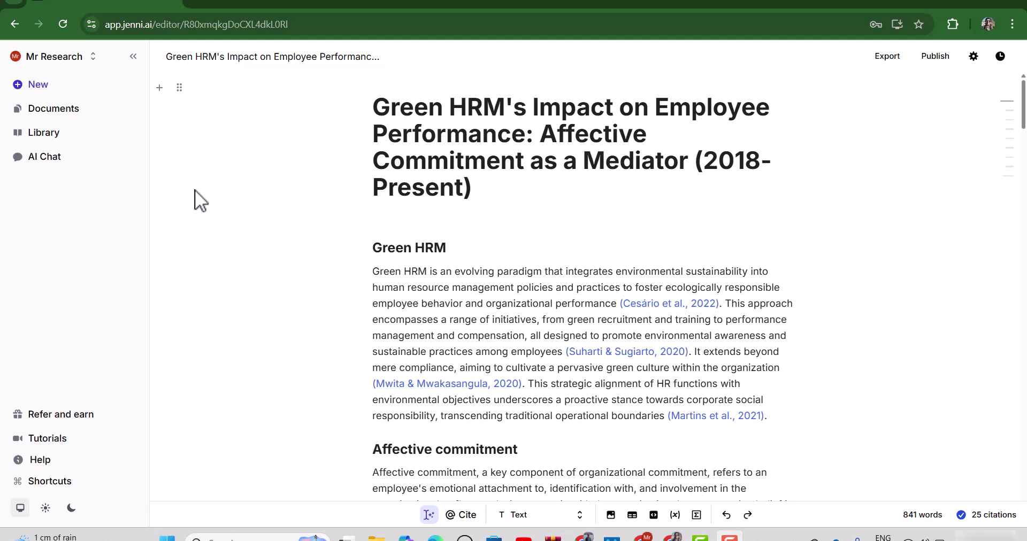
Open AI Chat and attach the current Green HRM document as its context.
click(52, 157)
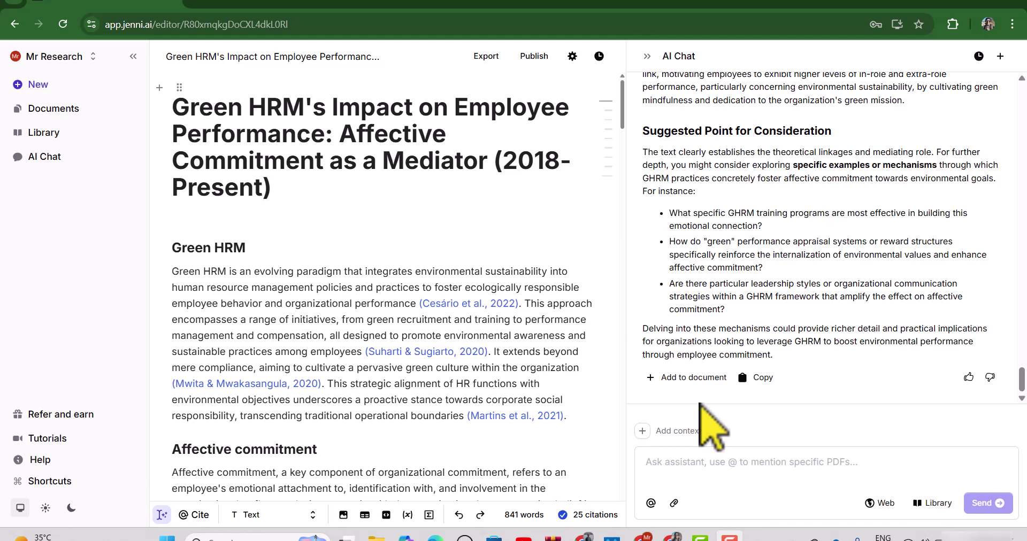
click(642, 430)
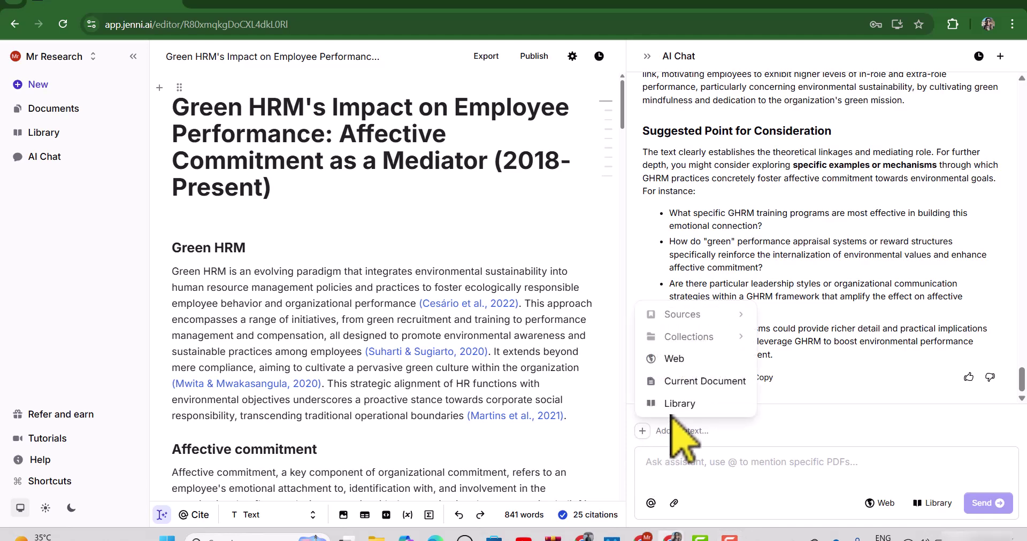
click(705, 381)
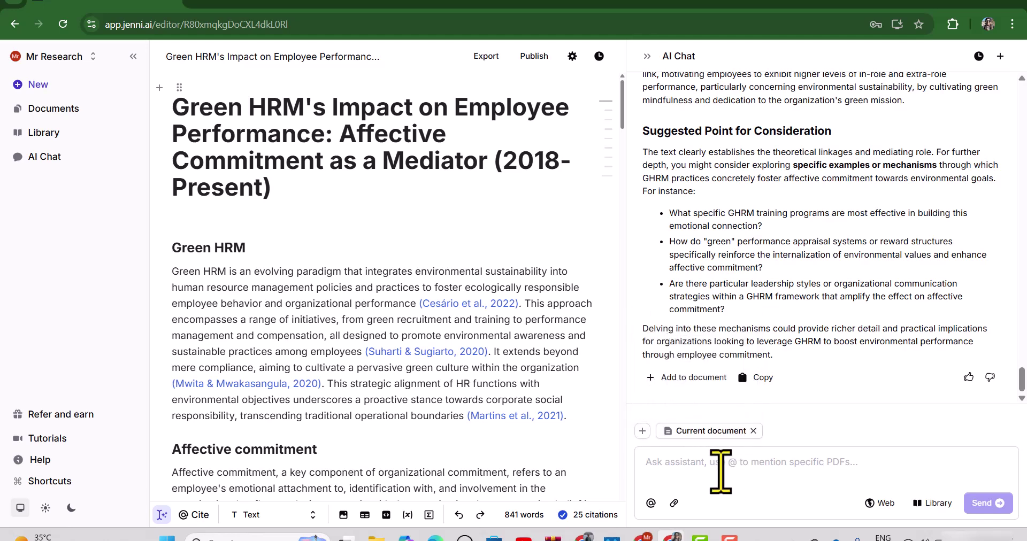
scroll(456, 344, down, 5)
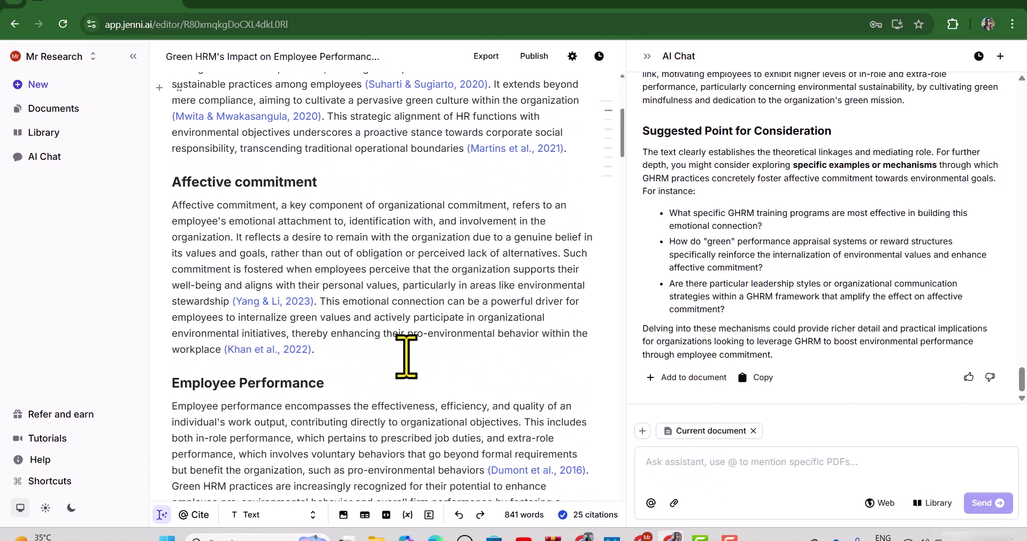
click(643, 431)
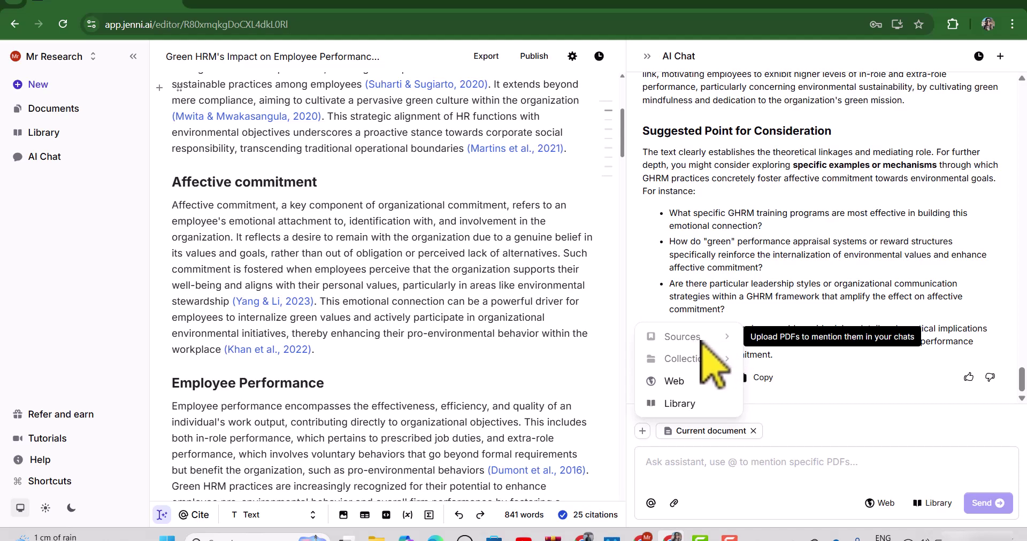
click(741, 474)
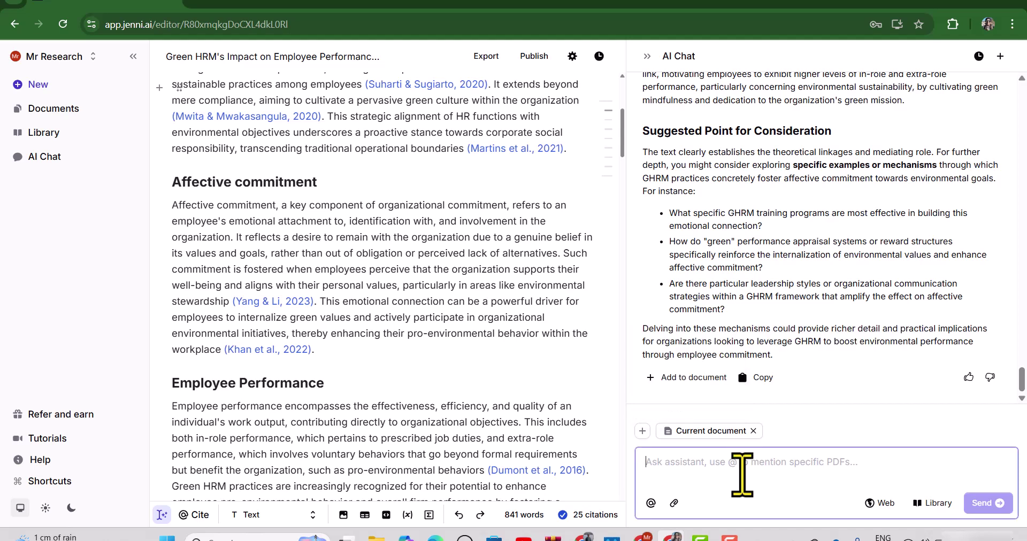
Save the Cesário et al., 2022 and Suharti & Sugiarto, 2020 citations to the library.
scroll(523, 340, up, 5)
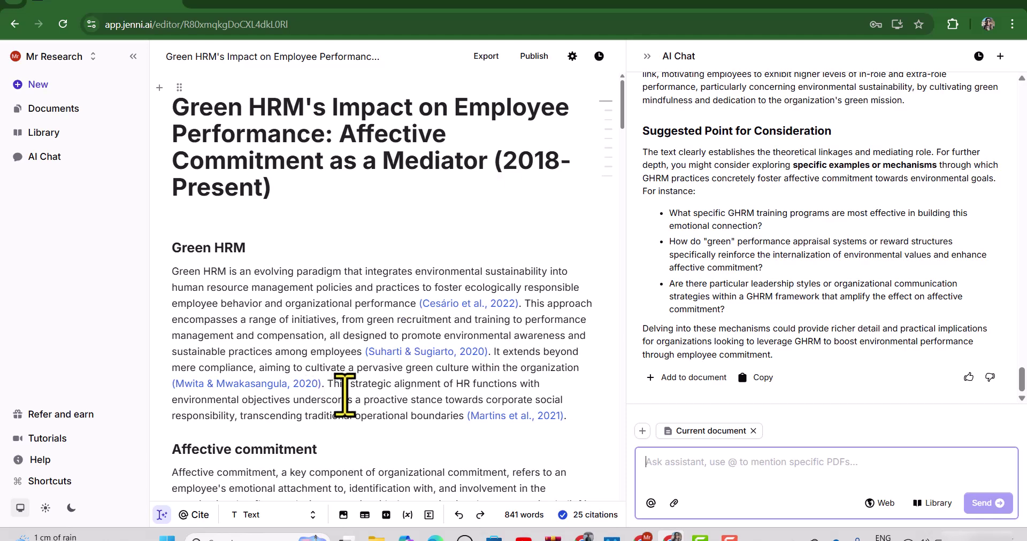
mouse_move(460, 302)
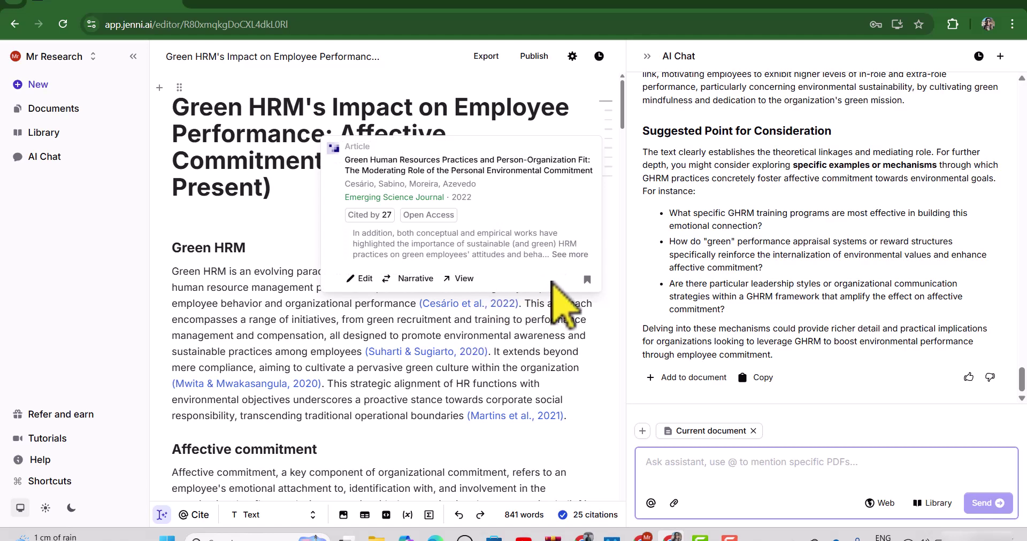
click(588, 279)
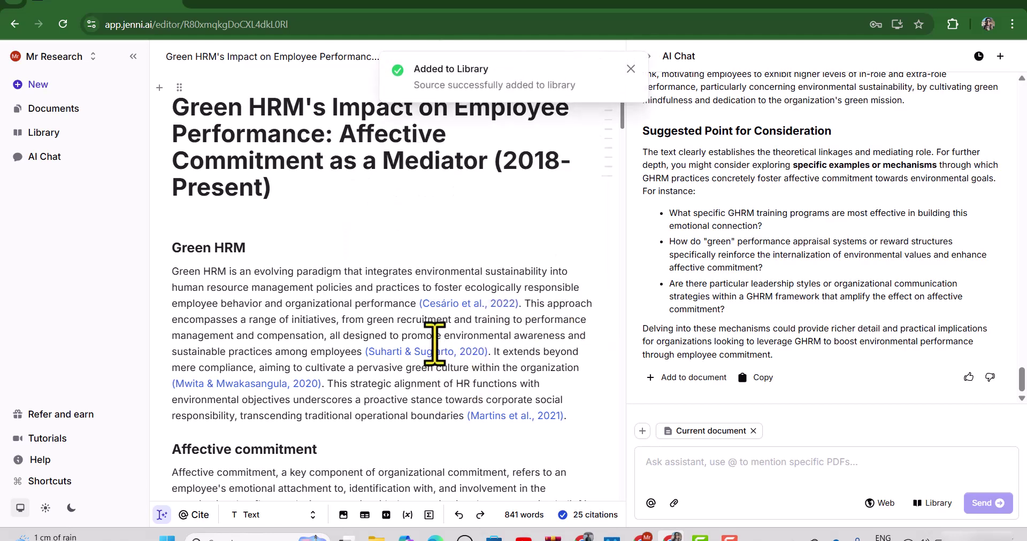
mouse_move(452, 353)
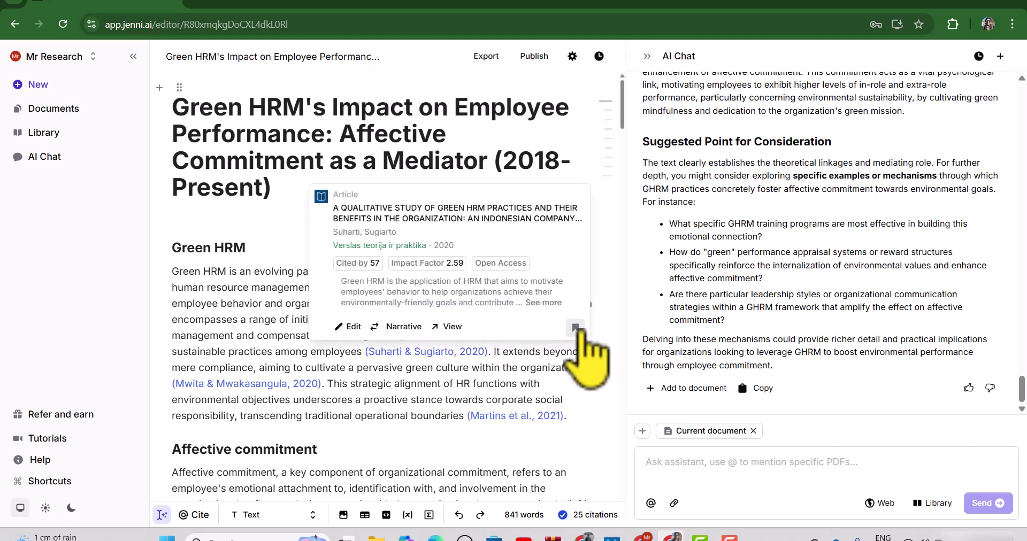
click(576, 327)
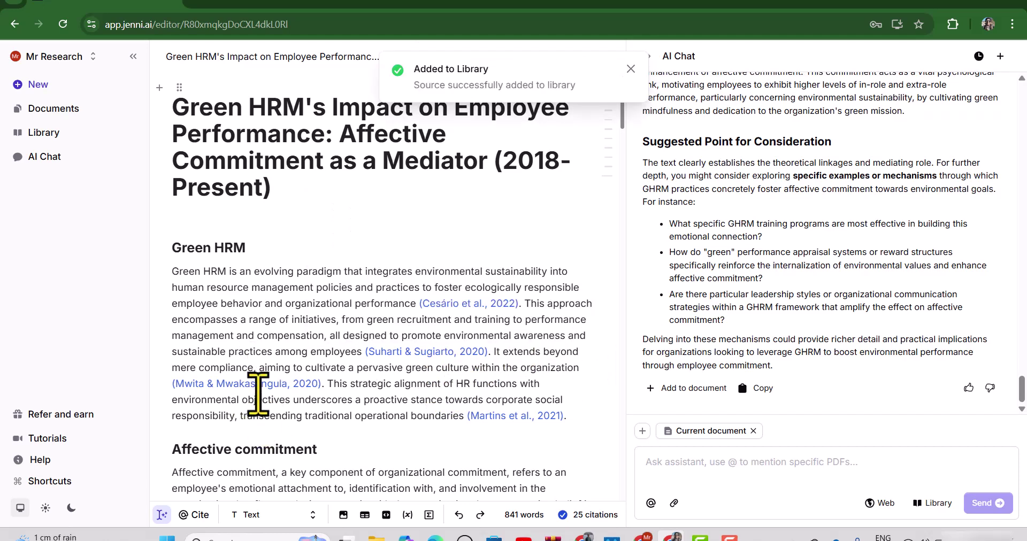
mouse_move(263, 386)
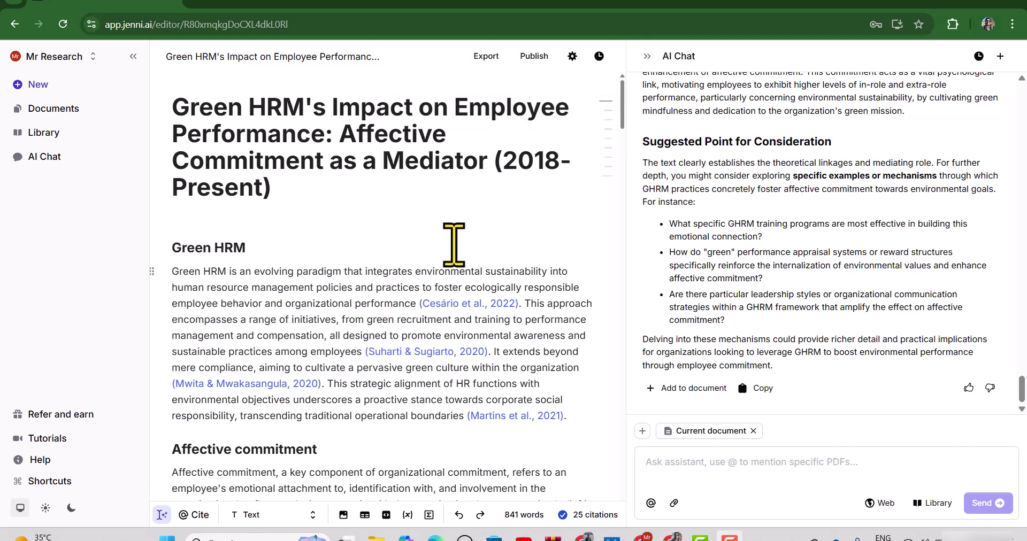
Open the Library of saved sources and fetch open-access PDFs for the saved articles.
drag(67, 133, 56, 133)
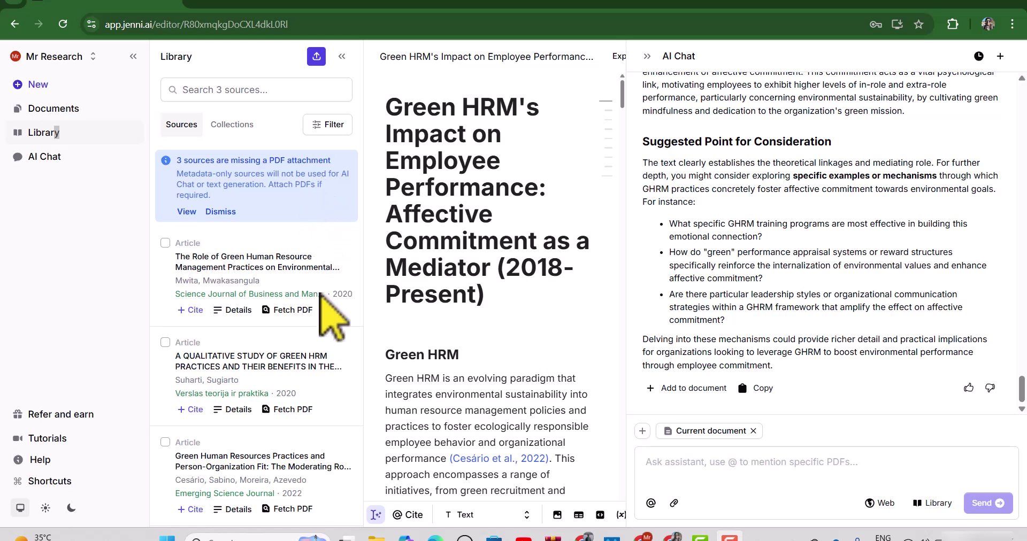
click(293, 310)
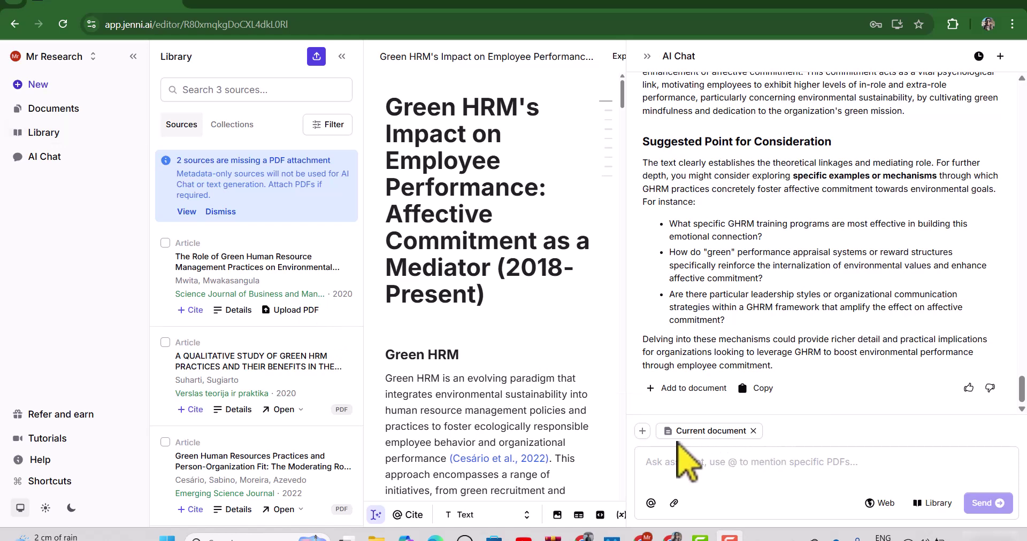
Attach the Cesário et al. 2022 Green Human Resources Practices article as AI Chat context.
click(642, 430)
click(693, 337)
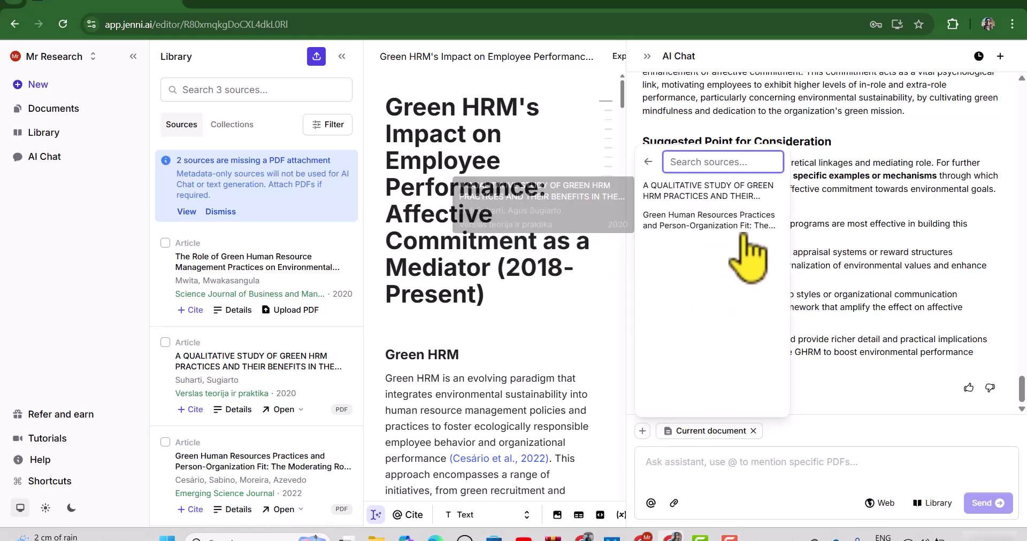
click(715, 226)
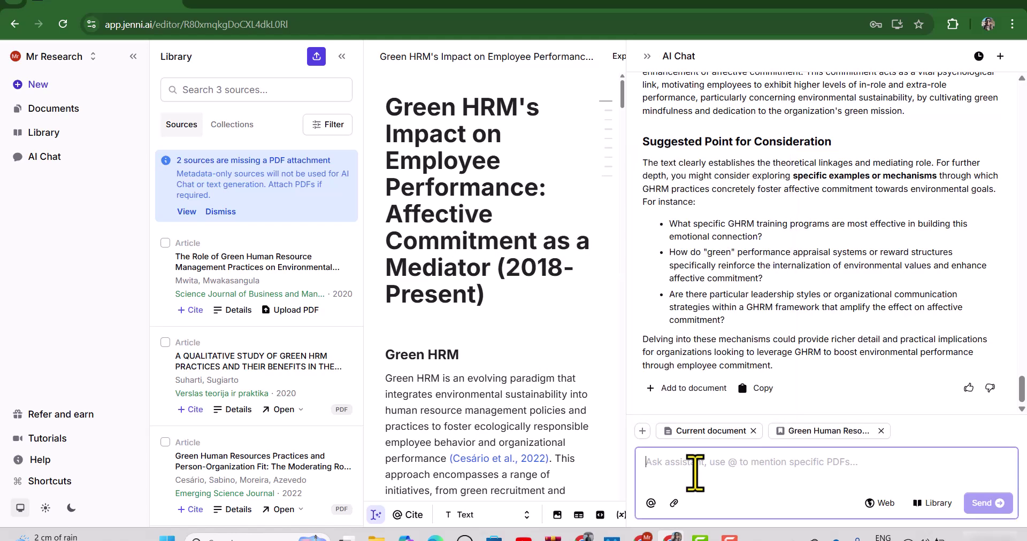
Ask 'What is the relevancy of this source to our current topic' and read the reply.
text(What is the relevancy of this source to our current topic)
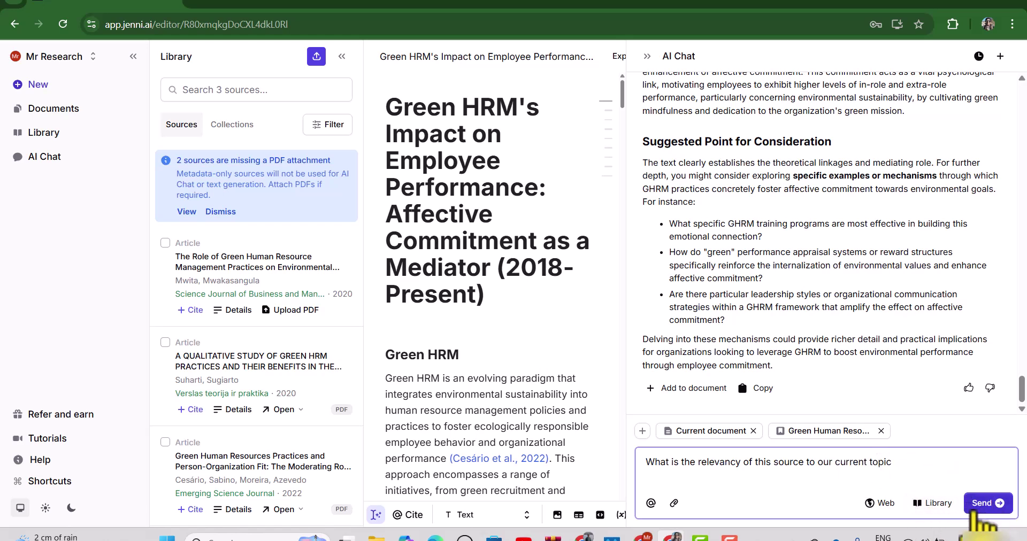
click(987, 503)
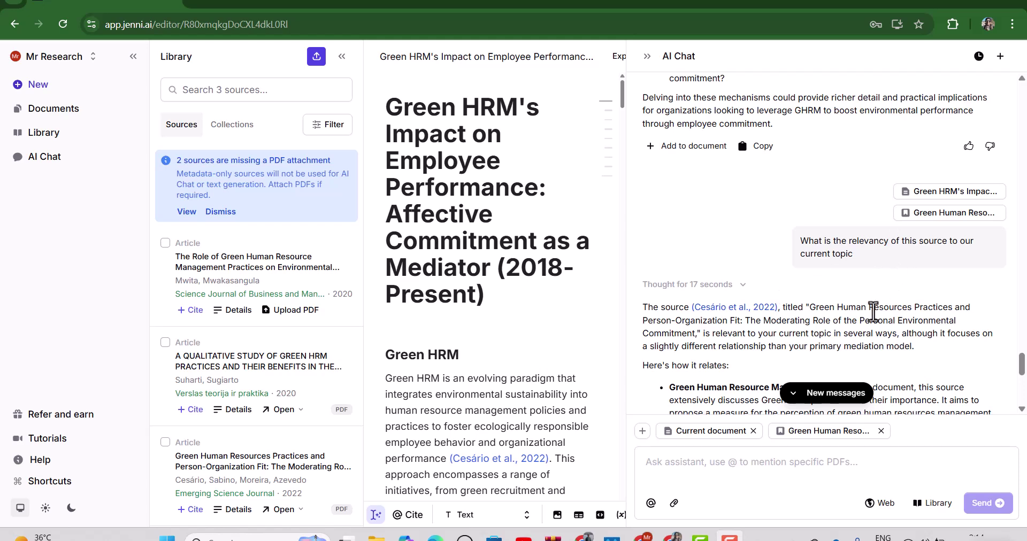
scroll(873, 310, down, 3)
scroll(872, 310, down, 5)
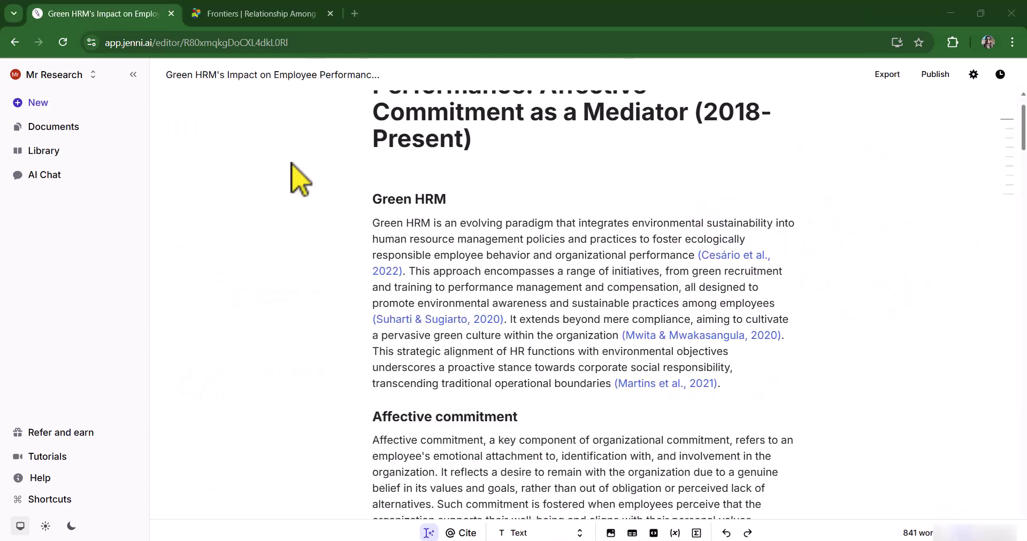
scroll(492, 350, down, 3)
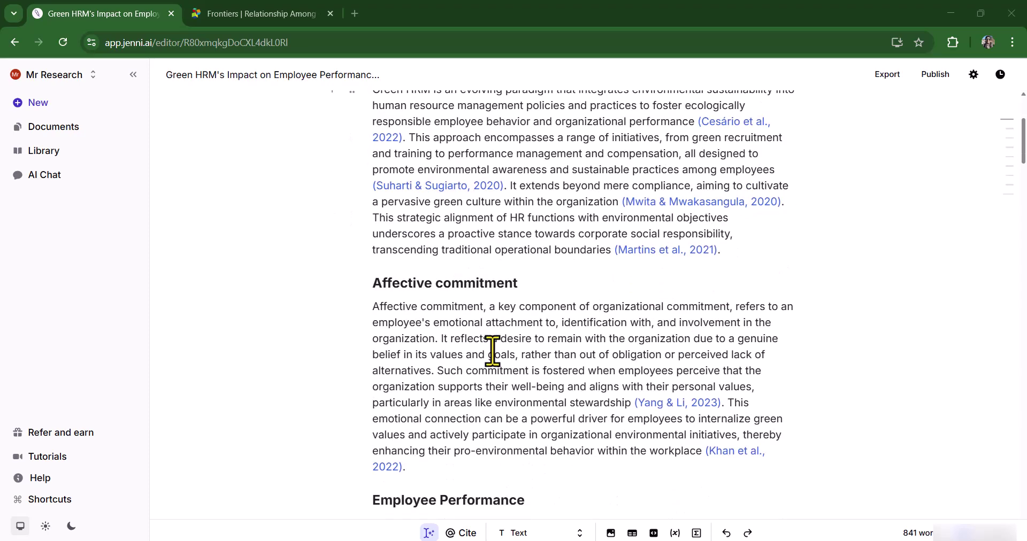